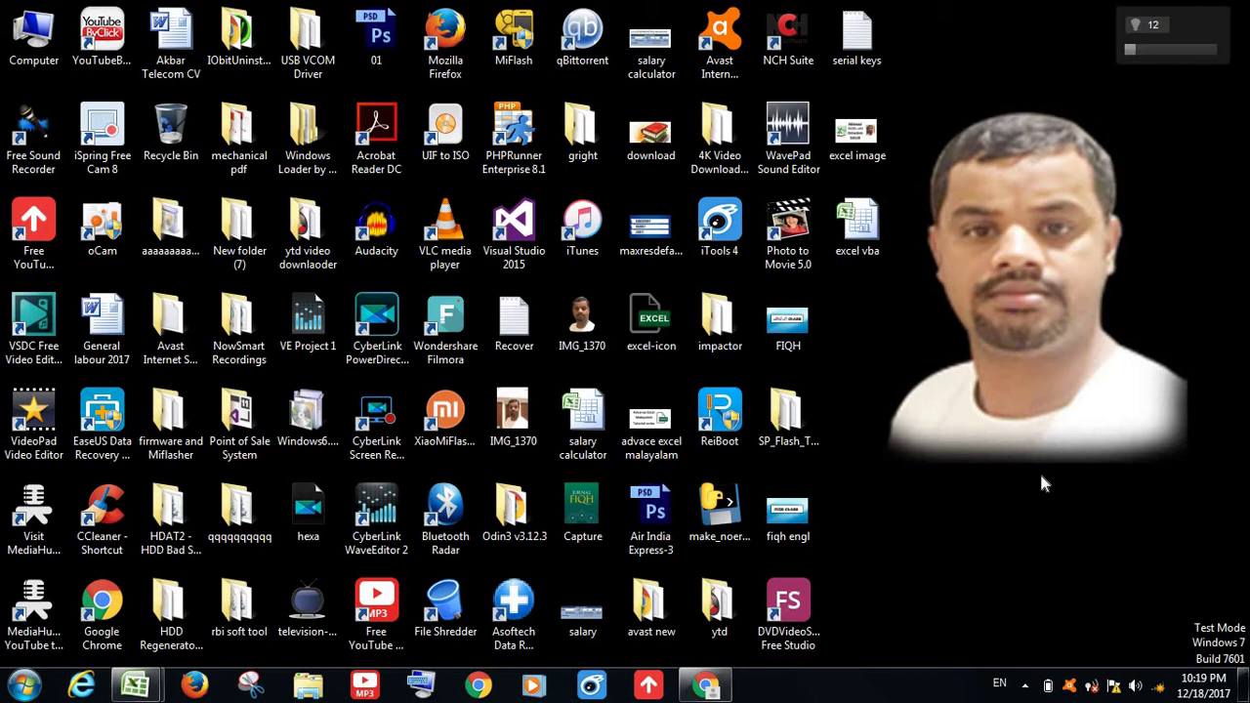
# Refresh the desktop and bring the excel vba workbook to the front.
pyautogui.rightClick(1003, 301)
pyautogui.click(1046, 353)
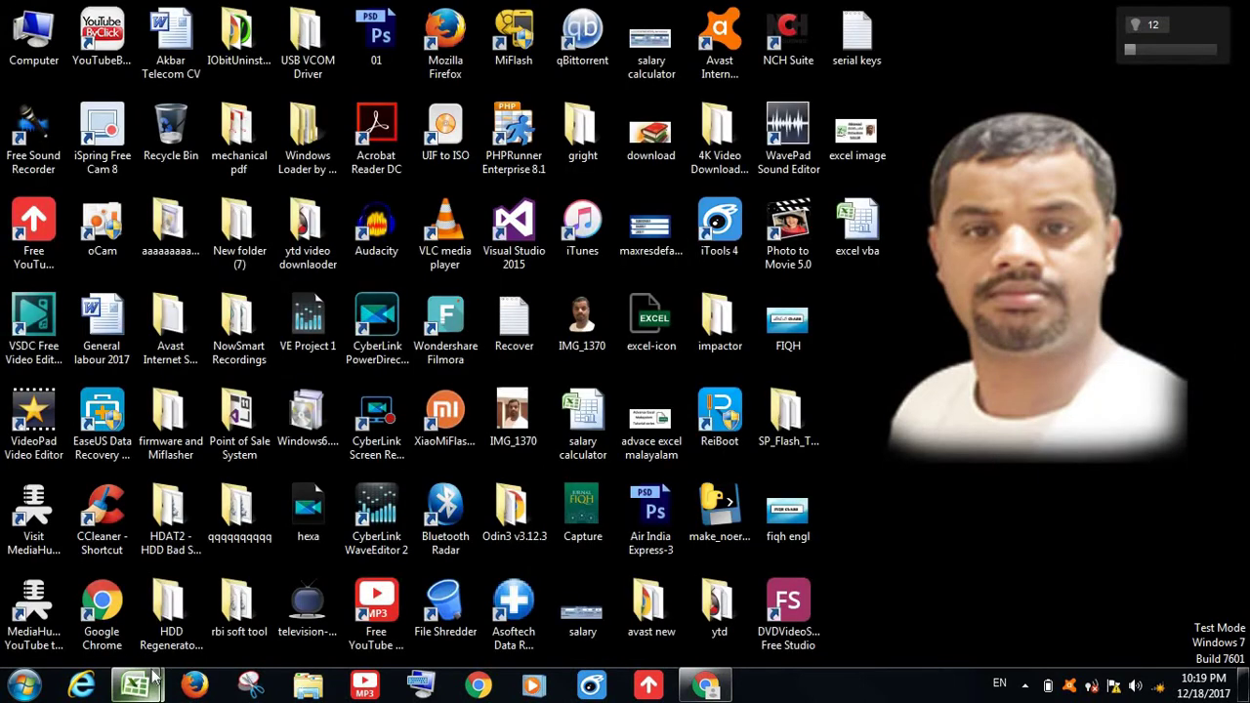
pyautogui.moveTo(151, 673)
pyautogui.click(172, 597)
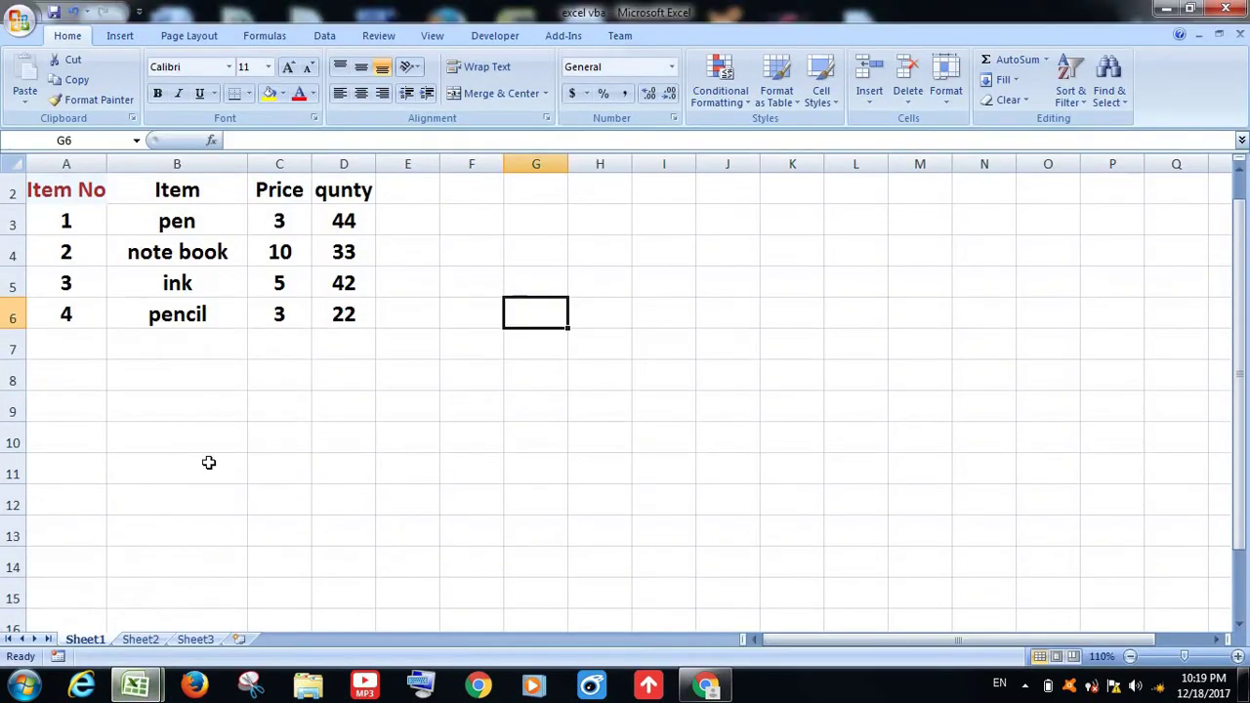
# Open the Visual Basic editor from the Developer tab and insert a new UserForm1.
pyautogui.click(491, 37)
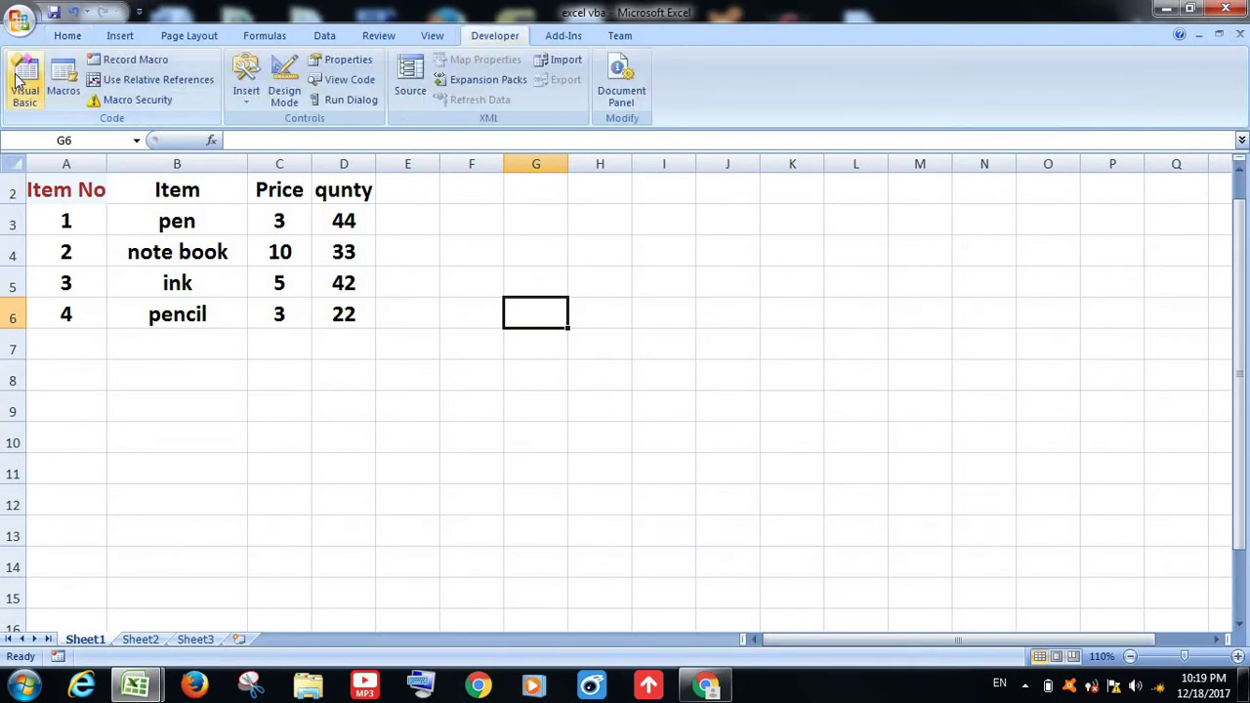
pyautogui.click(21, 83)
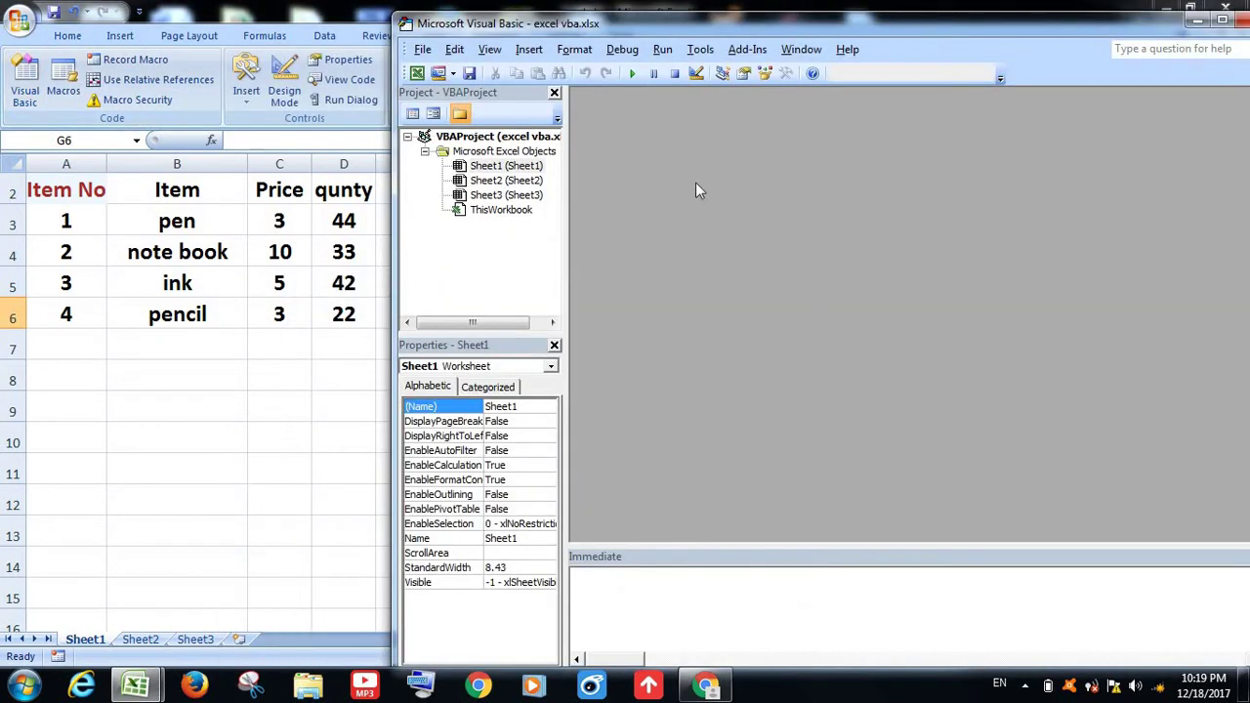
pyautogui.click(528, 48)
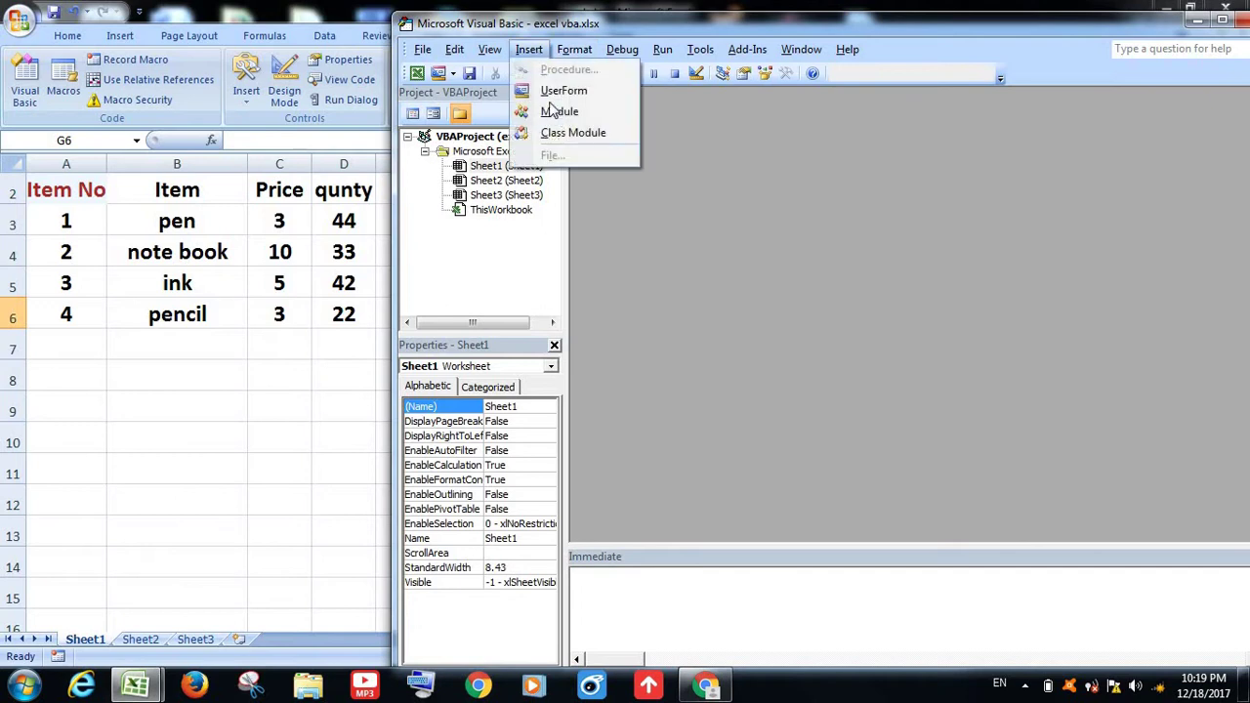
pyautogui.click(594, 90)
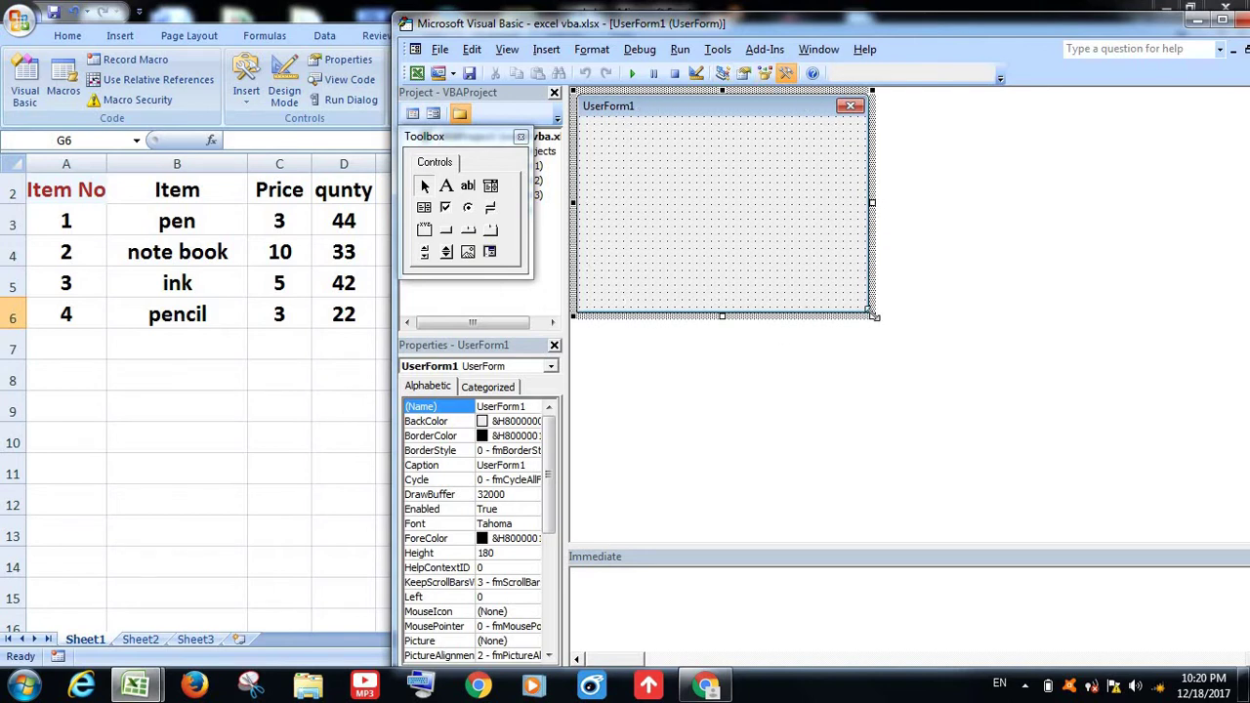
# Enlarge UserForm1 to height 234.75, test-run it over the worksheet, then close it.
pyautogui.moveTo(875, 316); pyautogui.dragTo(937, 382)
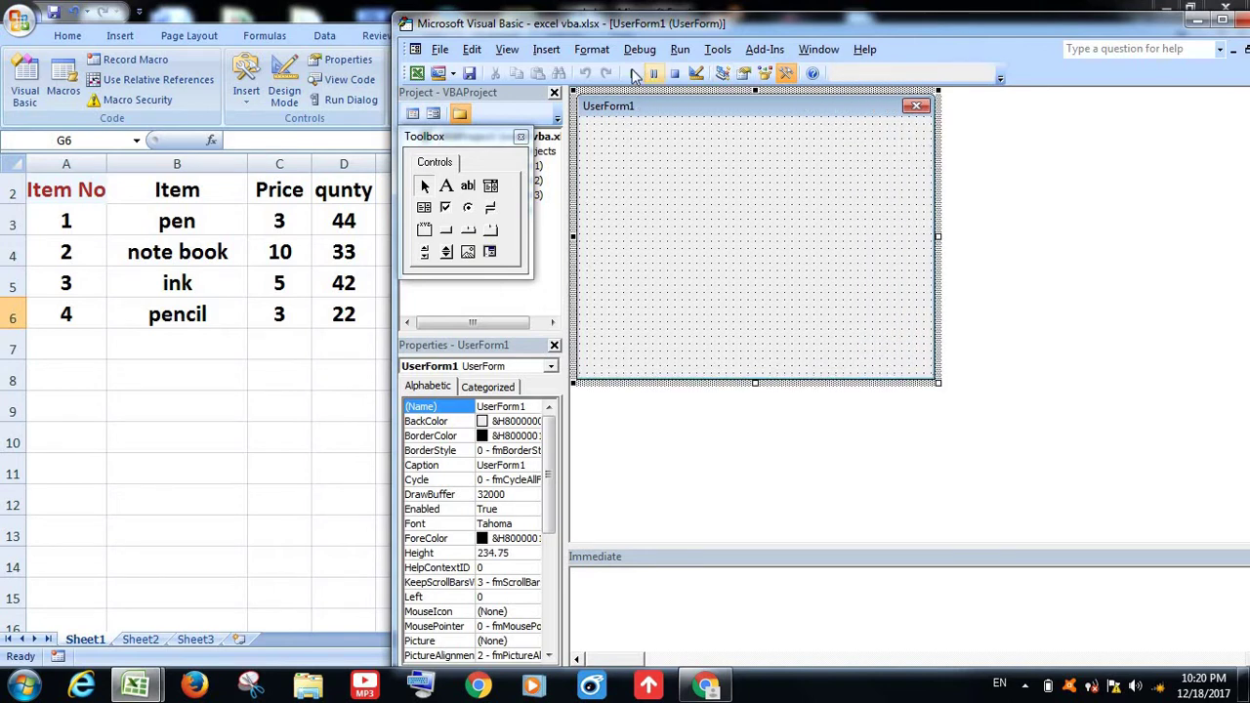
pyautogui.click(635, 74)
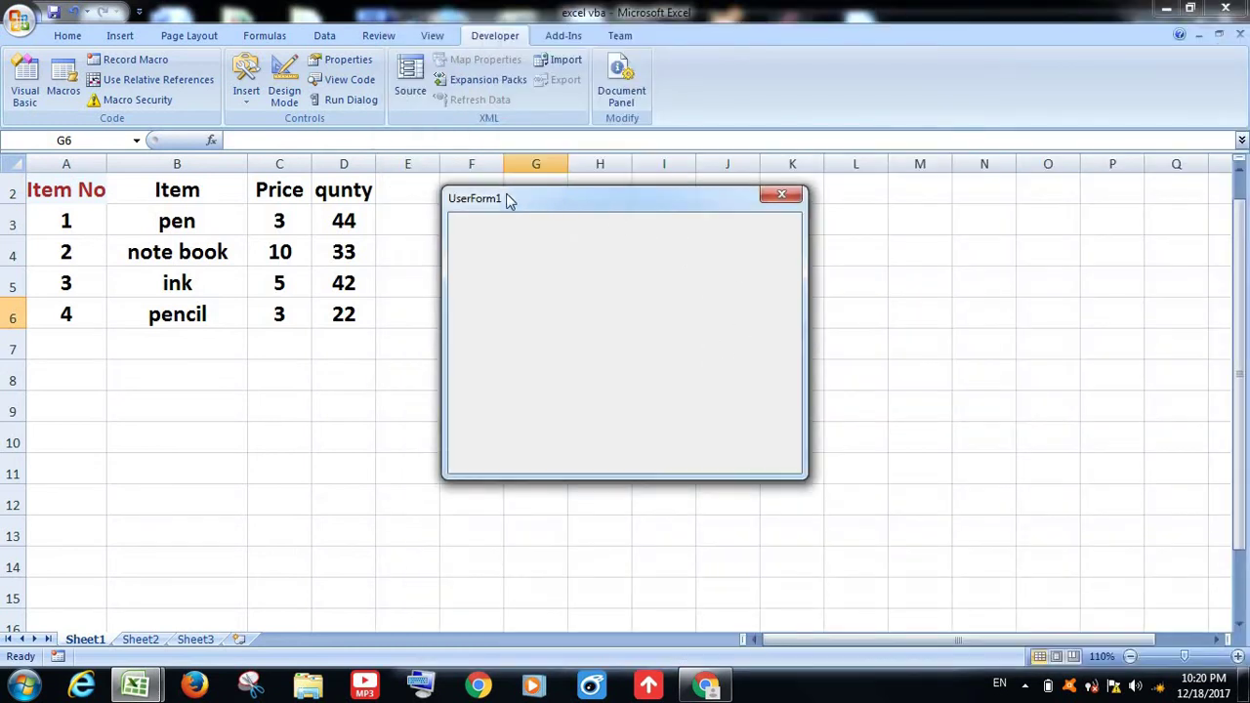
pyautogui.moveTo(516, 204); pyautogui.dragTo(659, 229)
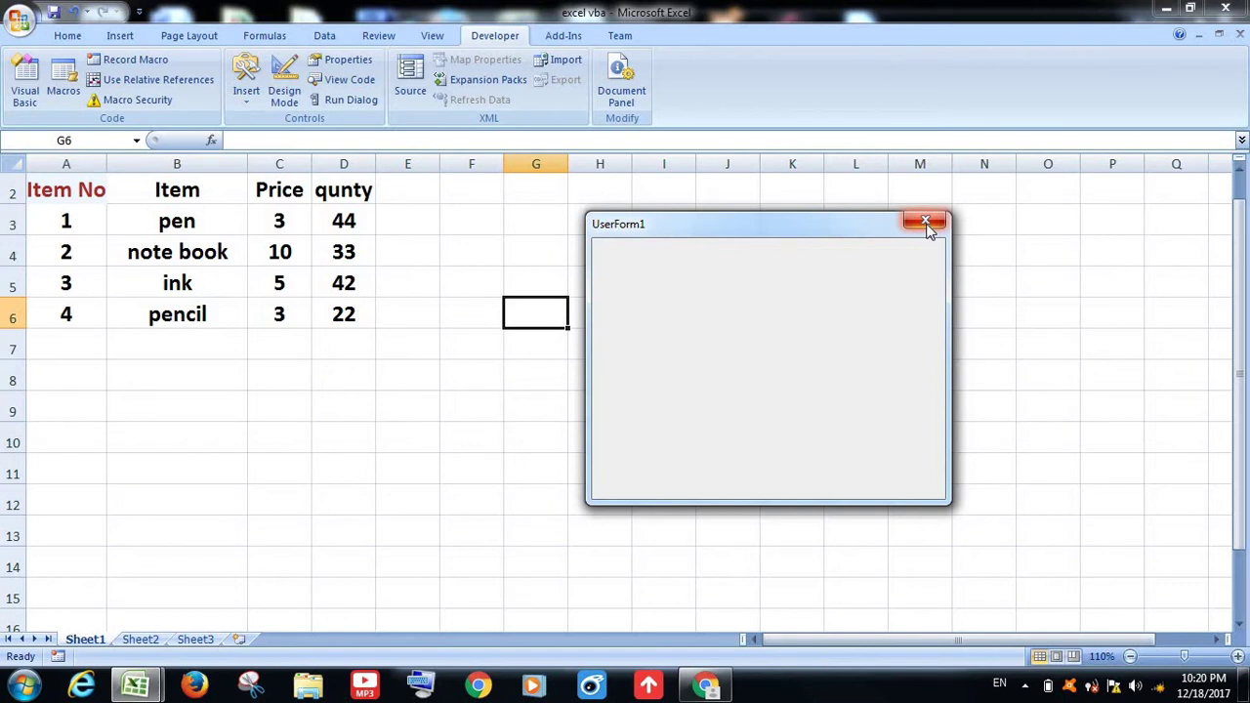
pyautogui.click(925, 223)
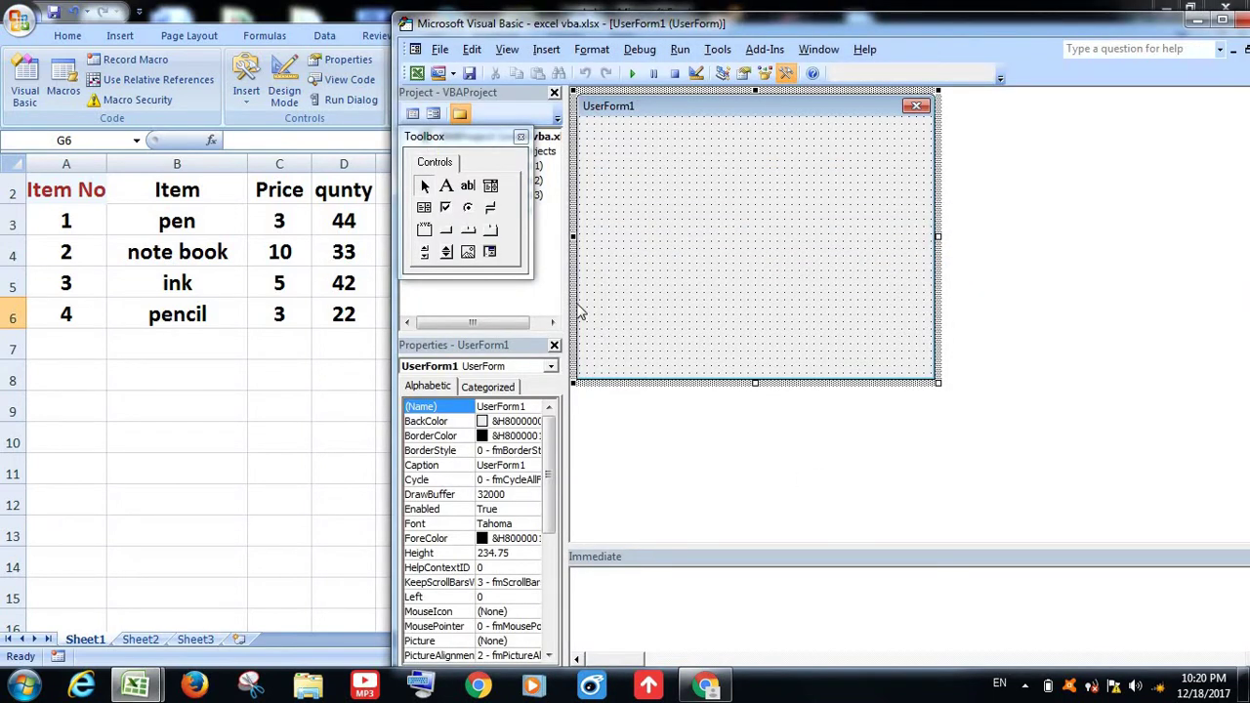
# Move the Toolbox beside the form and place Label1 near the form's top-left corner.
pyautogui.moveTo(475, 135); pyautogui.dragTo(1102, 127)
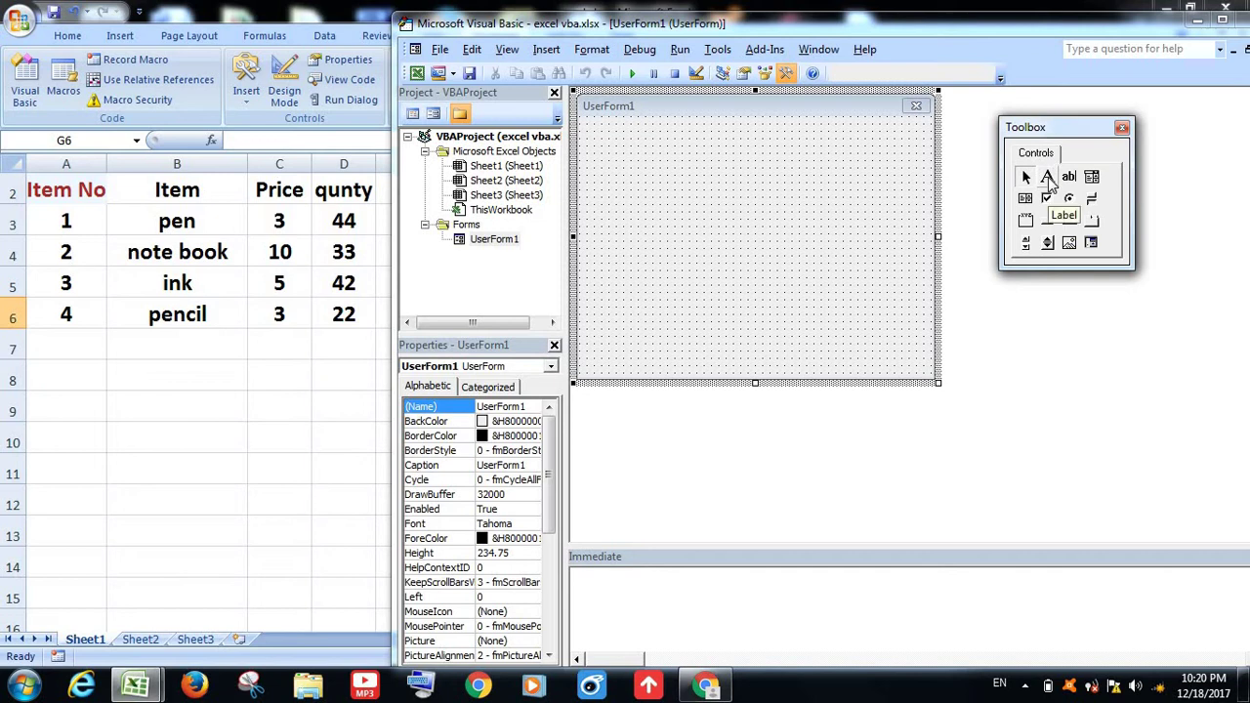
pyautogui.click(1048, 179)
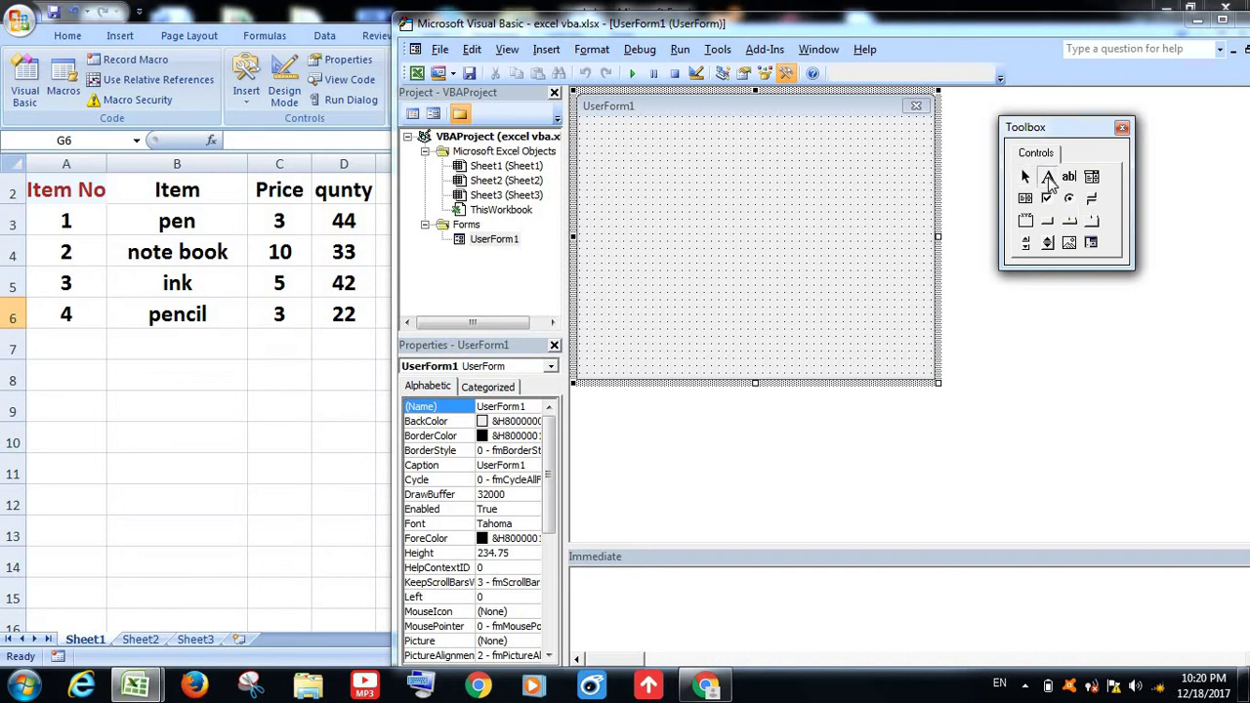
pyautogui.click(609, 149)
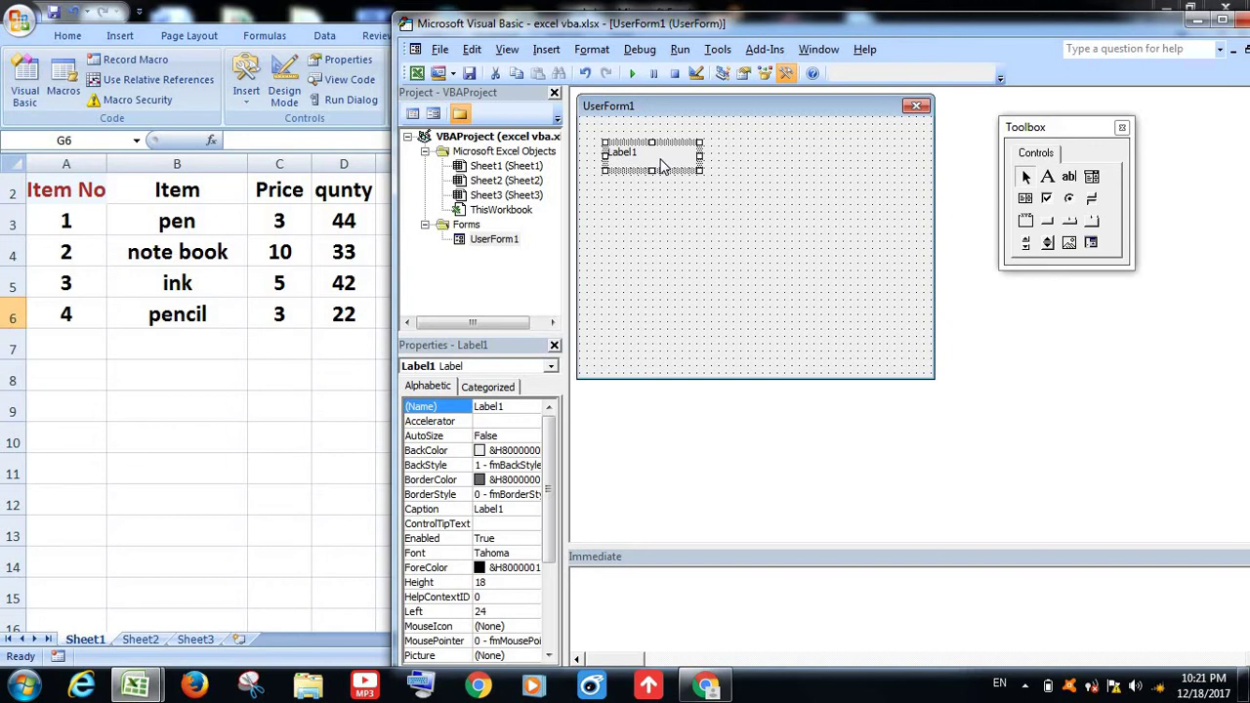
# Rename the label to lblItem in its (Name) property.
pyautogui.click(489, 408)
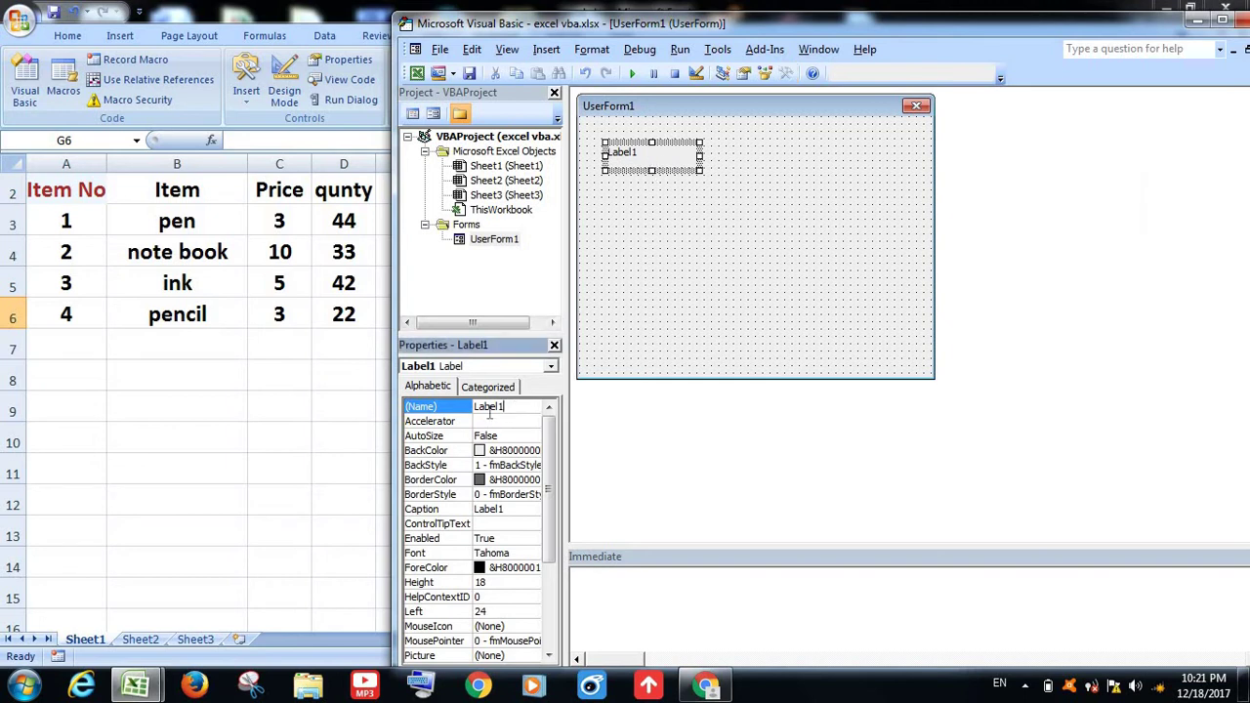
pyautogui.doubleClick(489, 408)
pyautogui.write('lb')
pyautogui.write('It')
pyautogui.write('em')
pyautogui.click(524, 515)
# Set the label's caption to Item, then reselect it and go to its Font property.
pyautogui.click(455, 510)
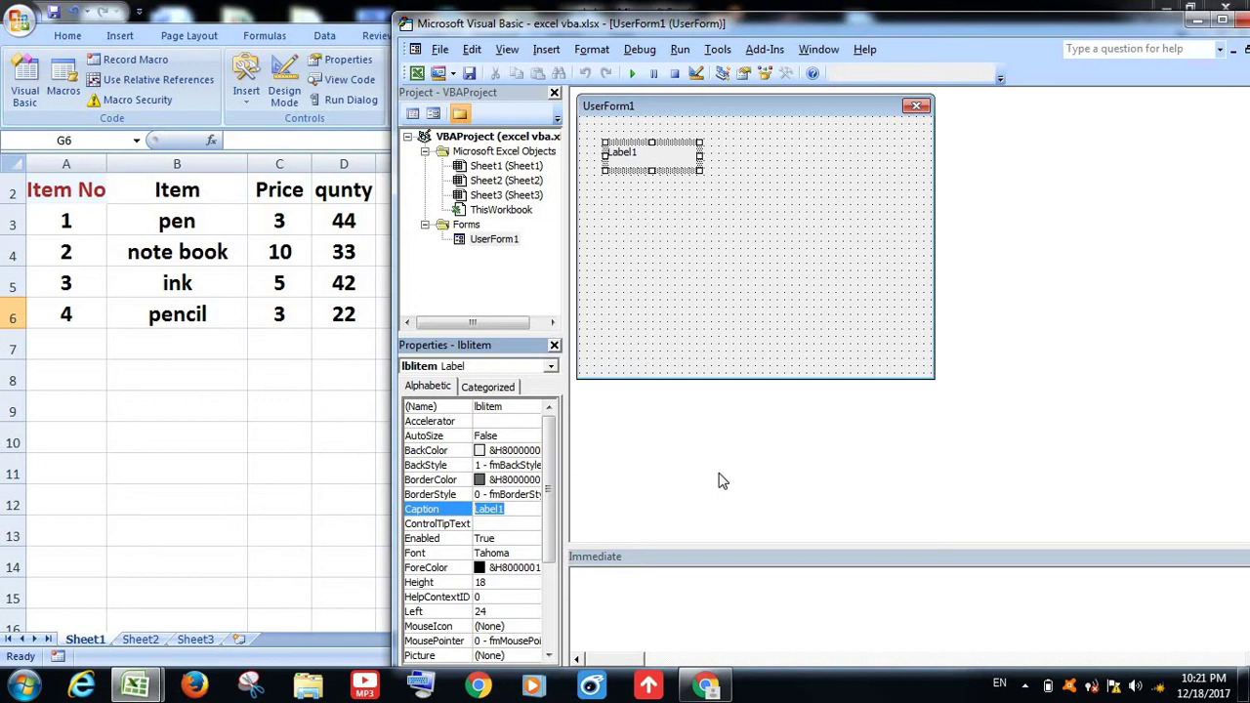
pyautogui.write('Item')
pyautogui.click(664, 193)
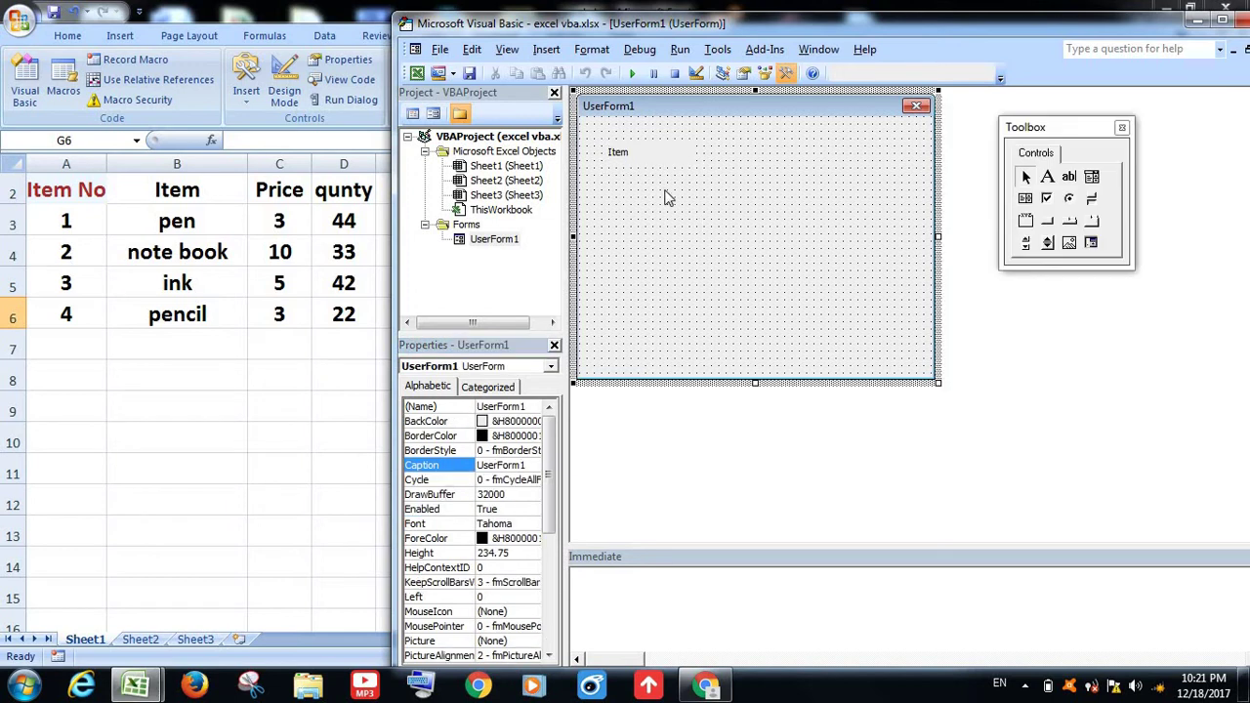
pyautogui.click(664, 168)
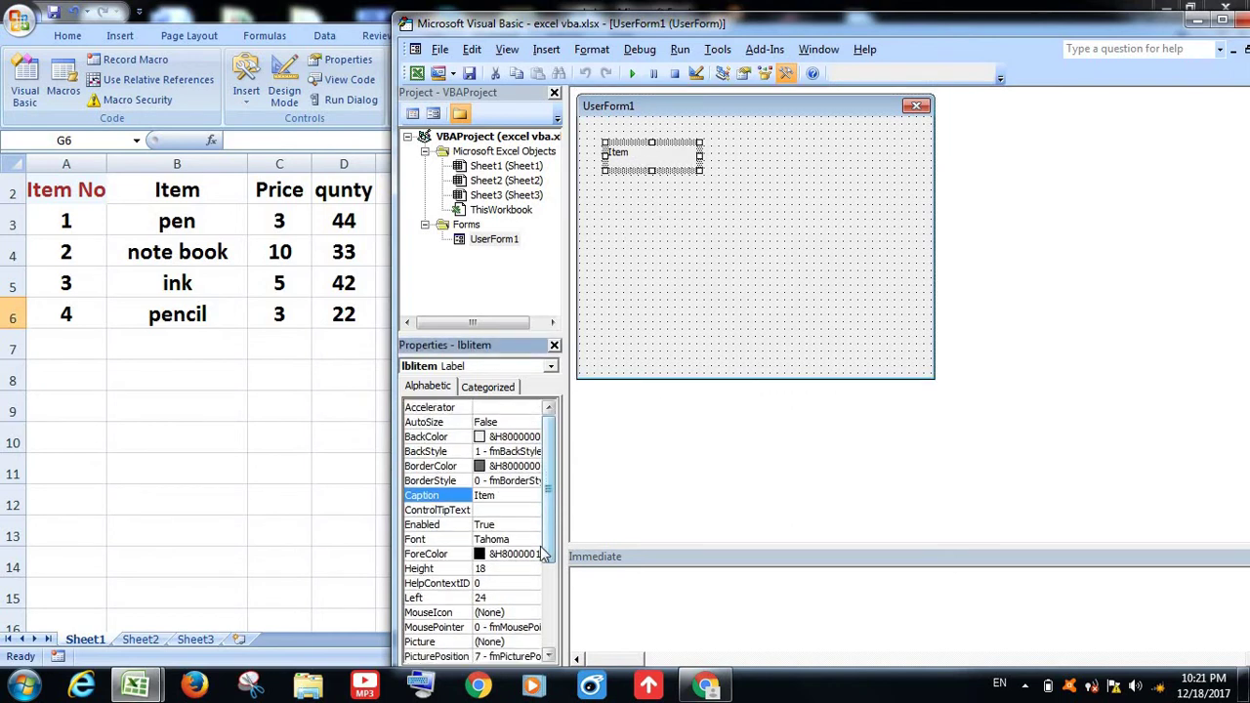
pyautogui.moveTo(547, 509); pyautogui.dragTo(545, 531)
pyautogui.scroll(2, 545, 530)
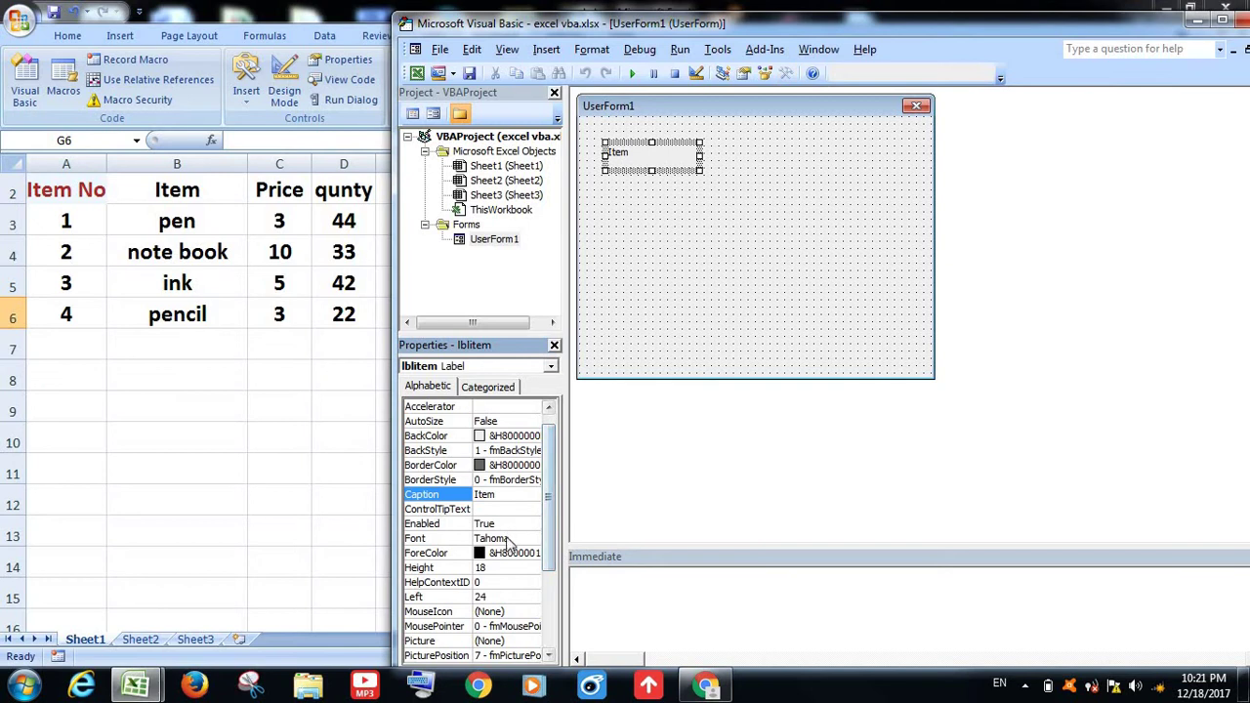
pyautogui.click(507, 535)
# Give the Item label a bold, size 16 Tahoma font.
pyautogui.click(532, 538)
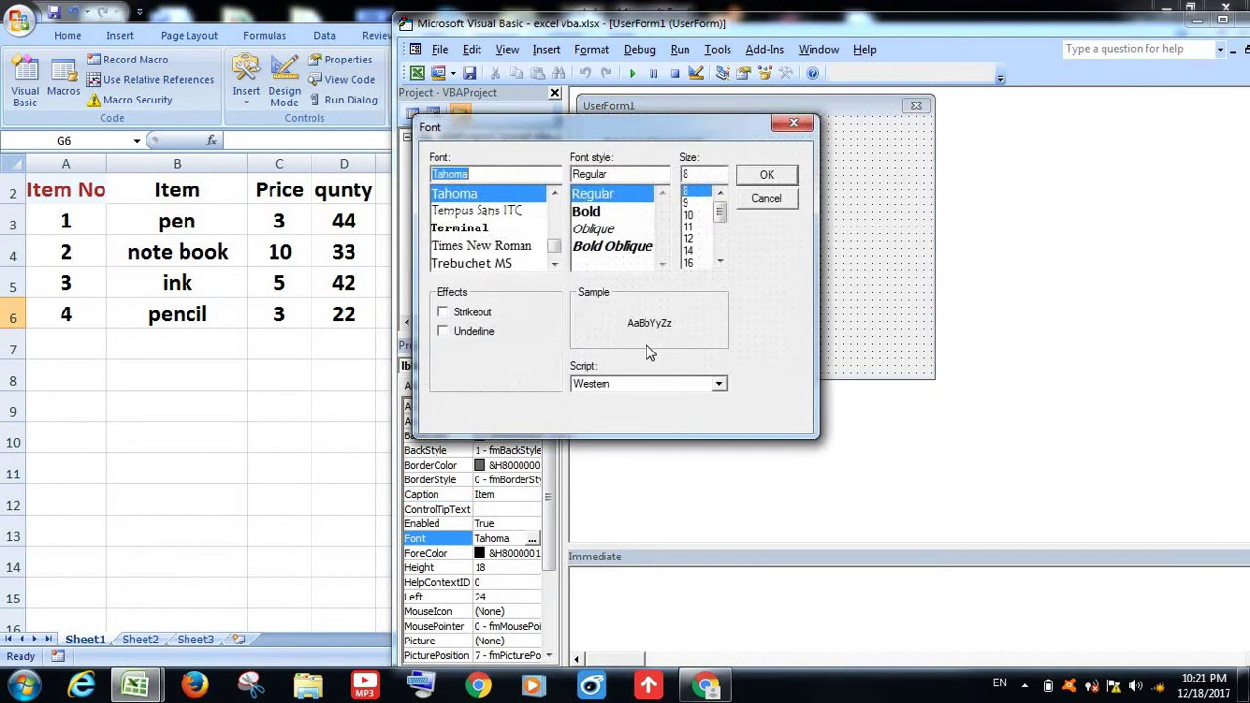
pyautogui.moveTo(681, 144); pyautogui.dragTo(977, 253)
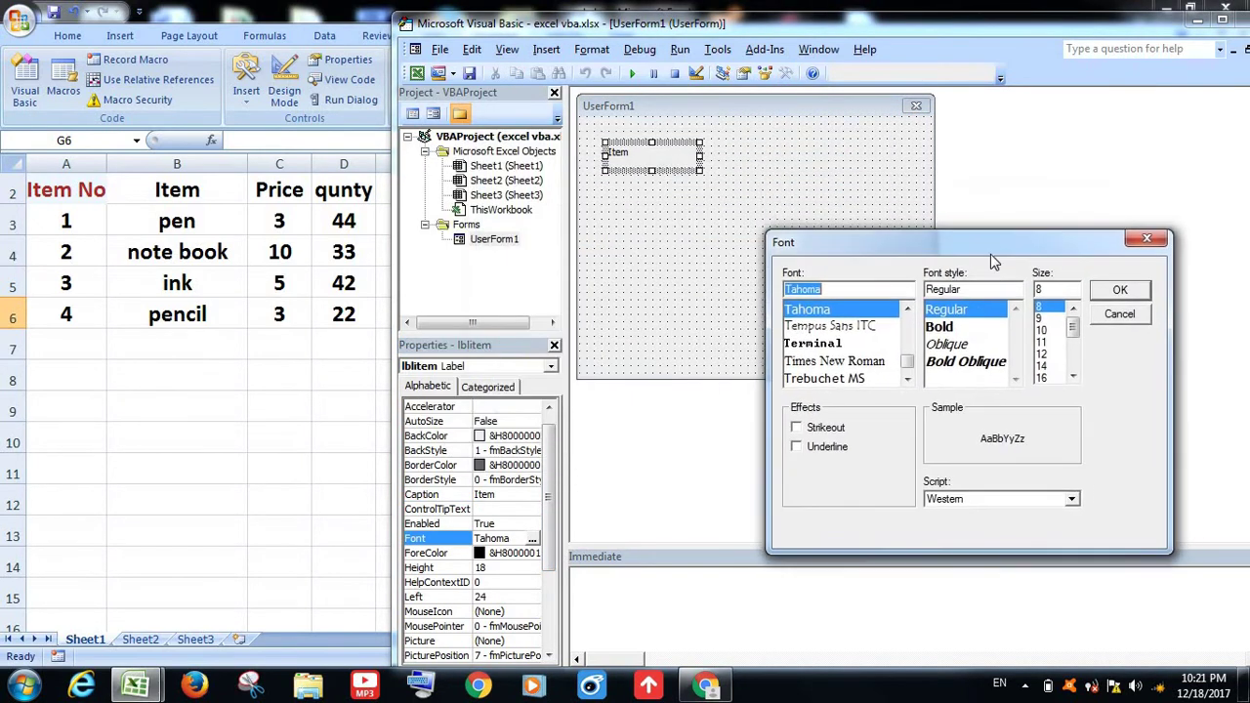
pyautogui.click(883, 322)
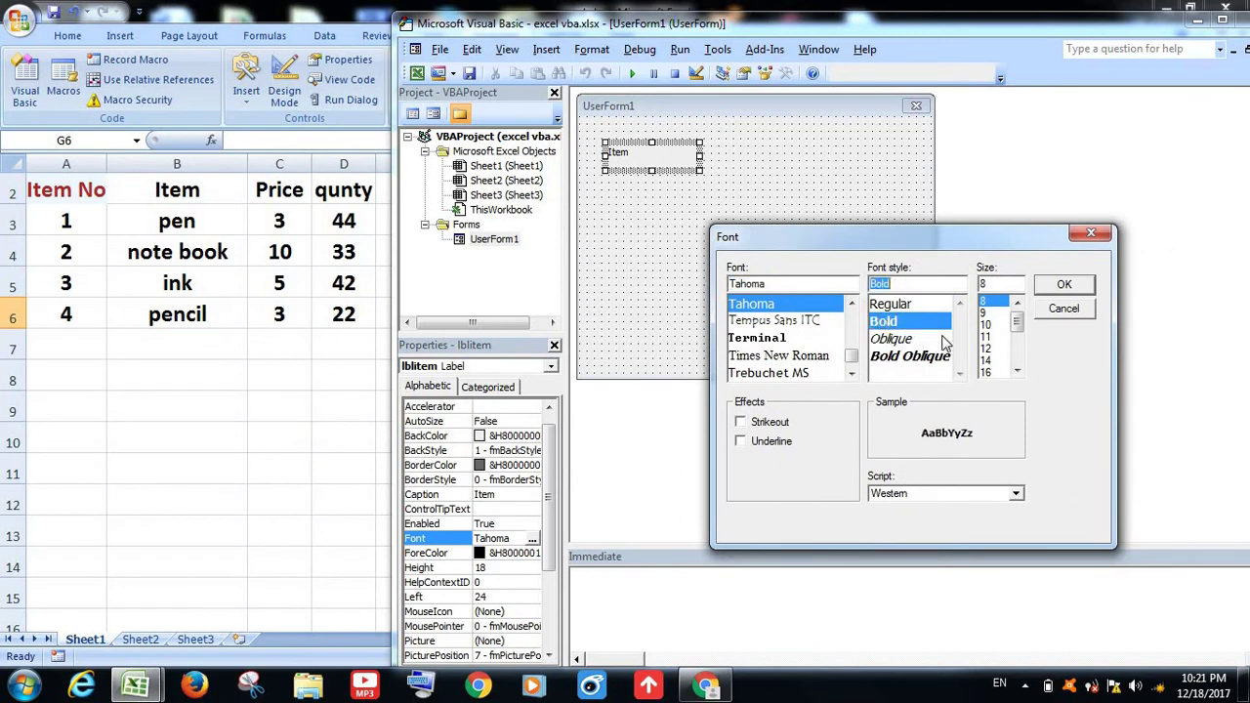
pyautogui.click(987, 373)
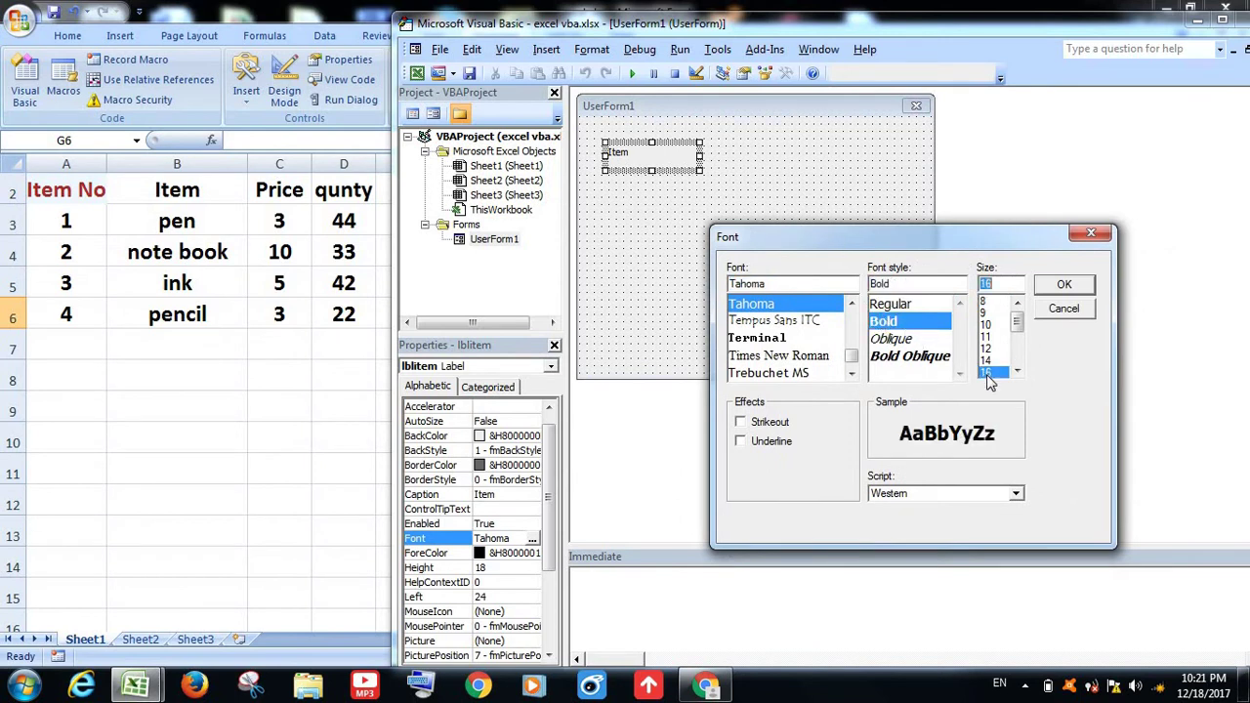
pyautogui.click(1063, 286)
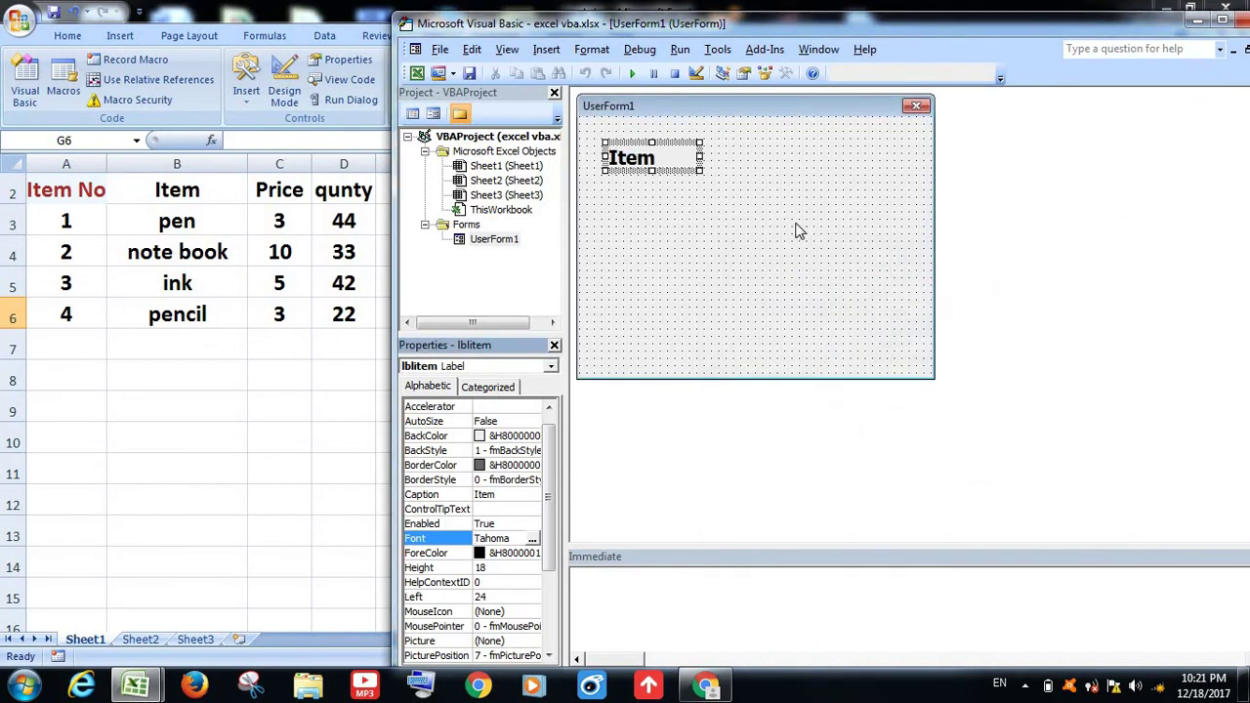
# Deselect the label to check the larger bold Item caption, leaving the form selected.
pyautogui.click(767, 231)
pyautogui.click(656, 165)
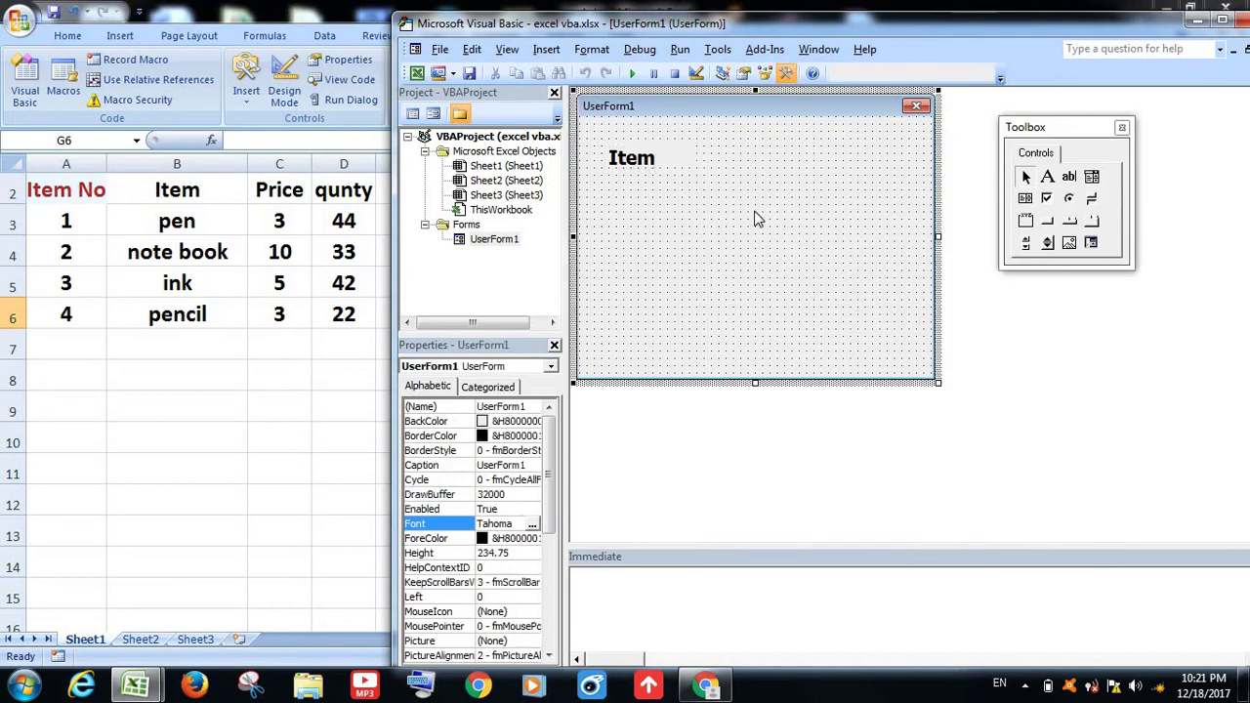
pyautogui.click(755, 213)
pyautogui.click(695, 168)
pyautogui.click(761, 186)
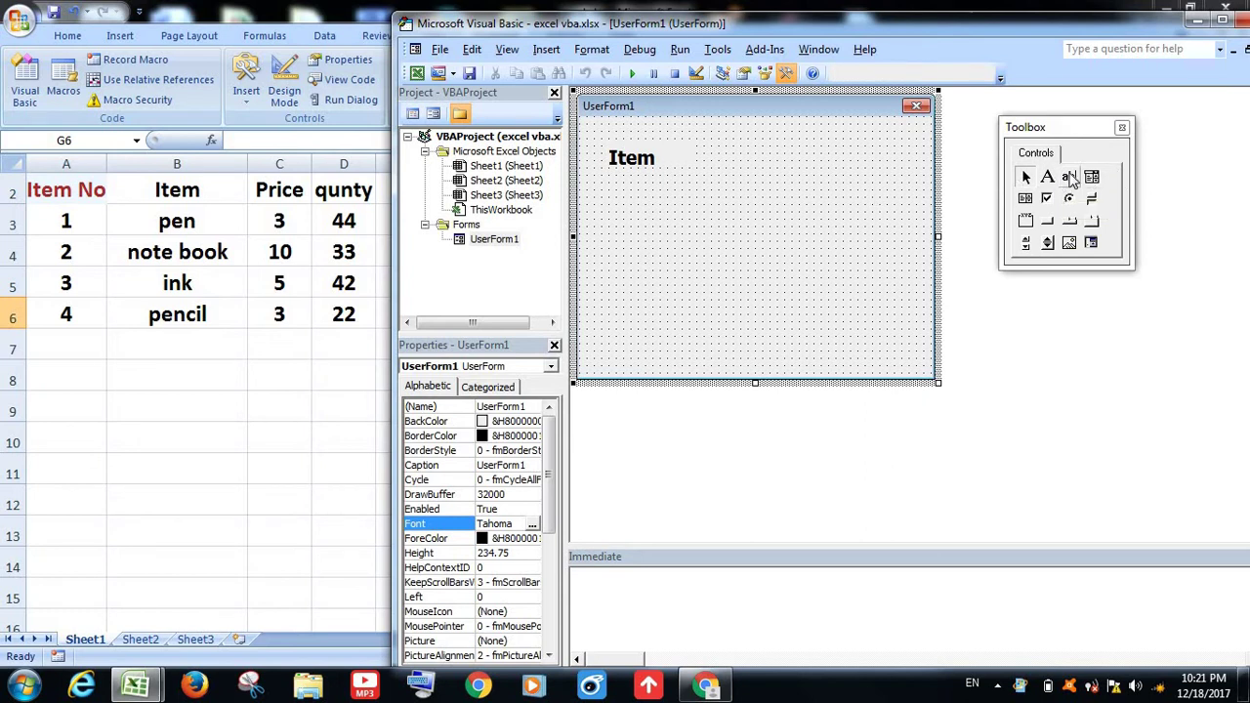
# Draw a text box to the right of the Item label and widen it.
pyautogui.click(1069, 178)
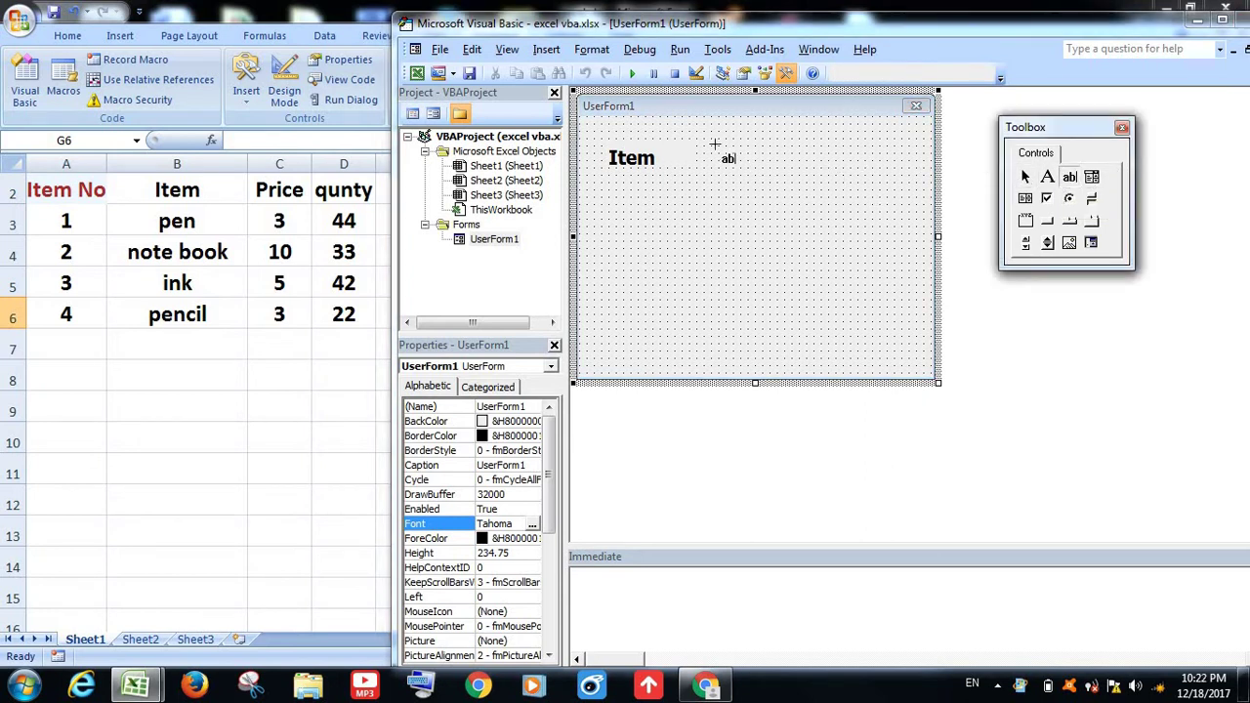
pyautogui.moveTo(715, 145); pyautogui.dragTo(759, 169)
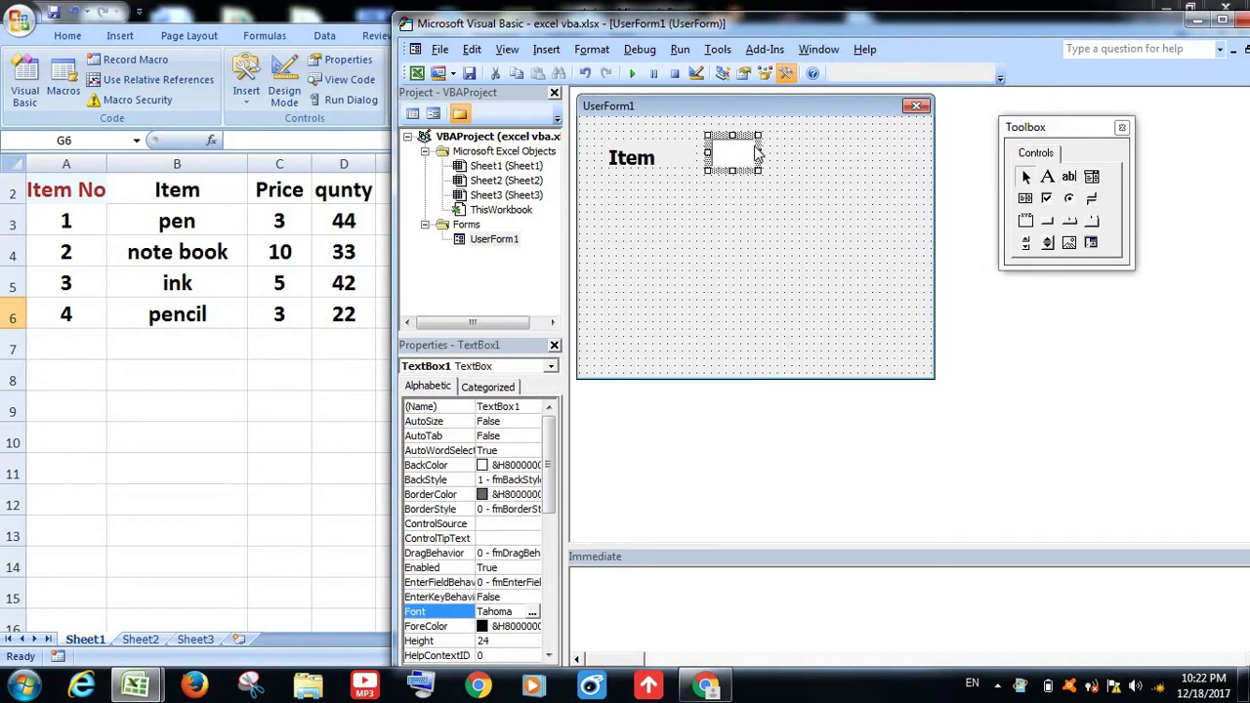
pyautogui.moveTo(835, 149); pyautogui.dragTo(870, 152)
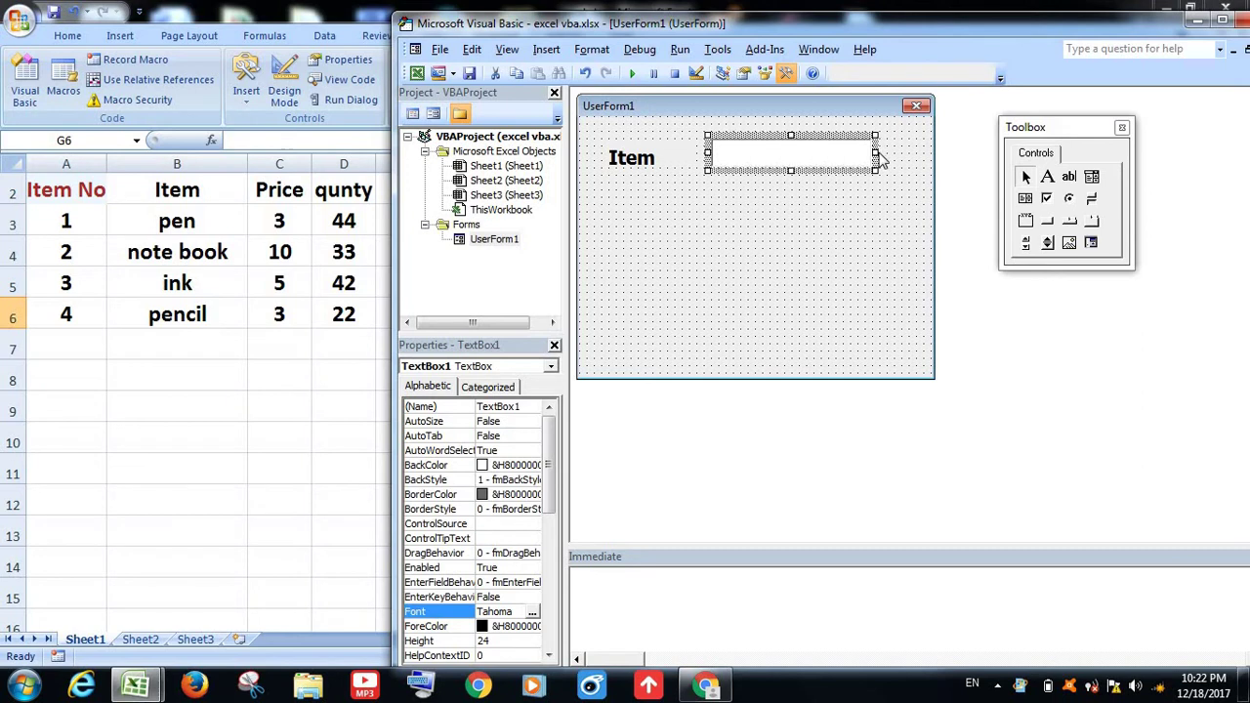
pyautogui.click(772, 174)
pyautogui.click(757, 157)
# Name the new text box txbitem.
pyautogui.click(532, 406)
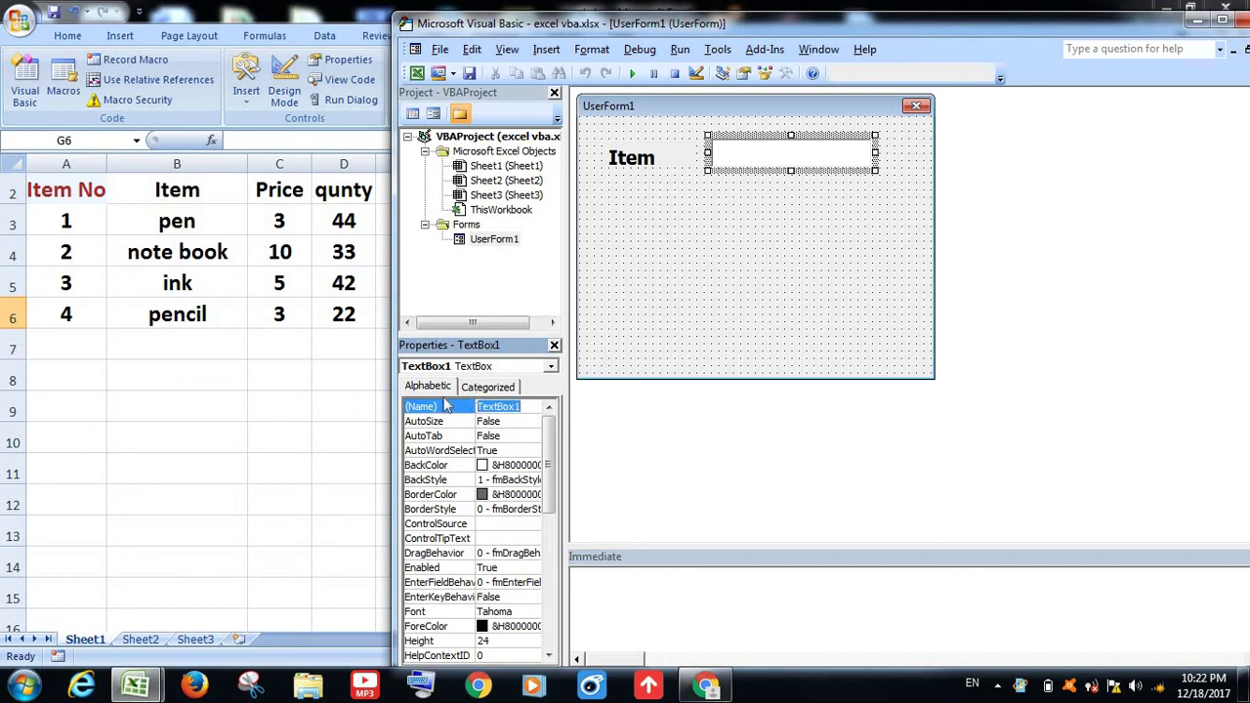
pyautogui.write('tx')
pyautogui.write('bit')
pyautogui.write('em')
pyautogui.click(533, 613)
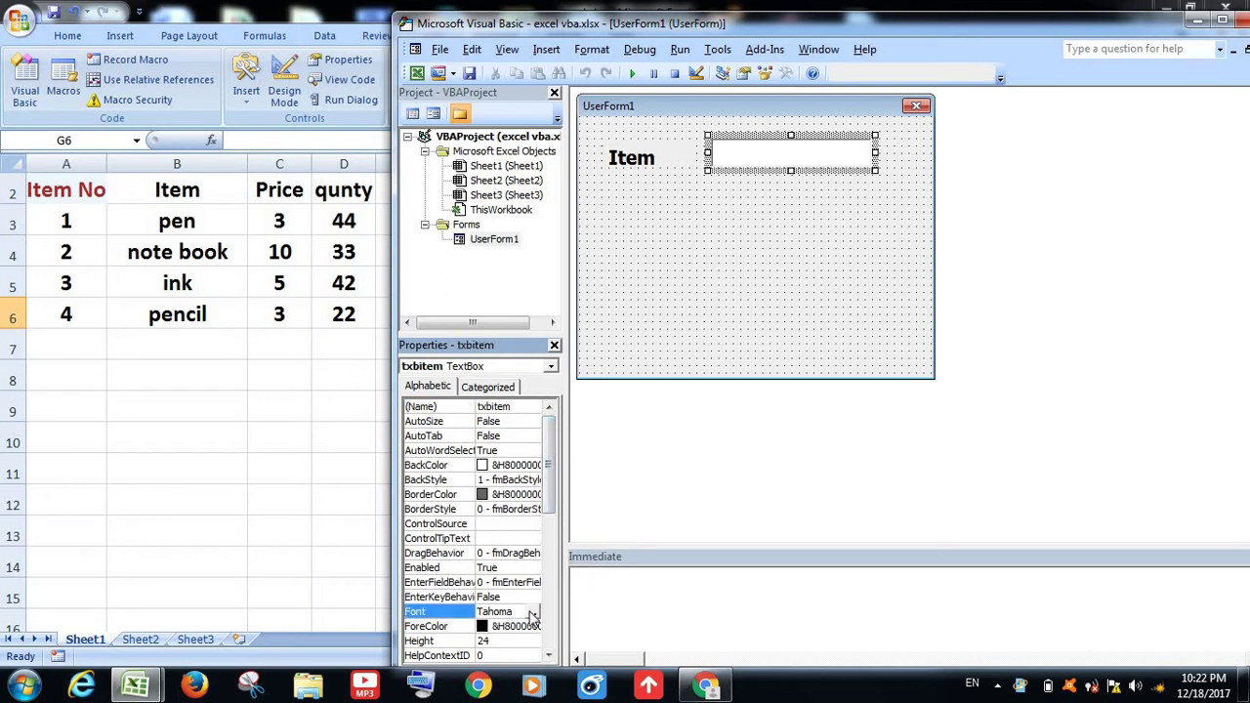
# Give txbitem a bold, size 16 font, then reselect the Item label.
pyautogui.click(532, 612)
pyautogui.click(604, 216)
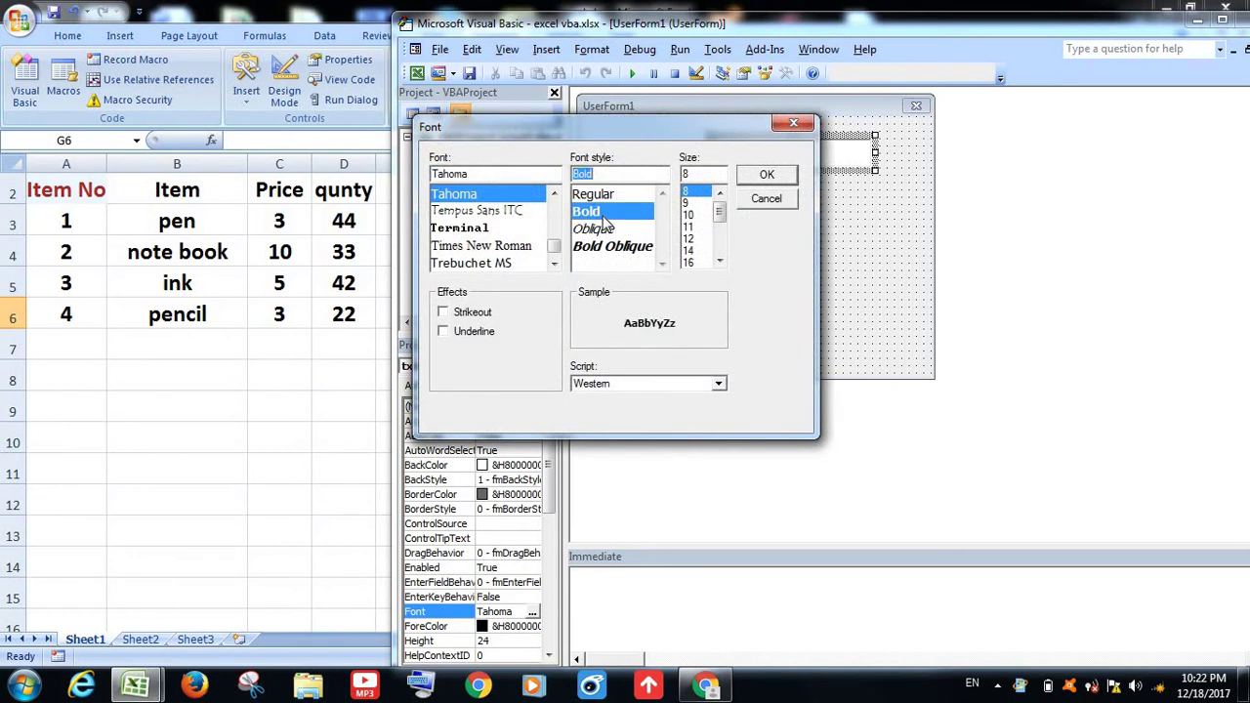
pyautogui.click(689, 262)
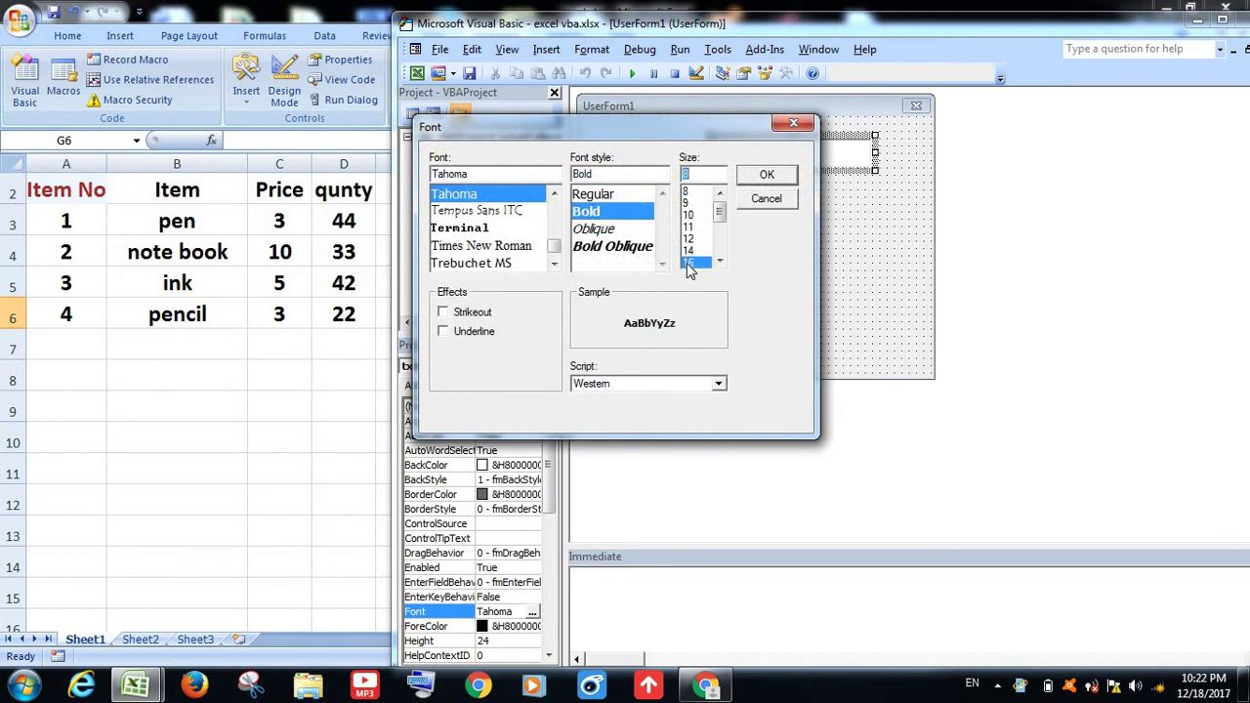
pyautogui.click(769, 176)
pyautogui.click(809, 217)
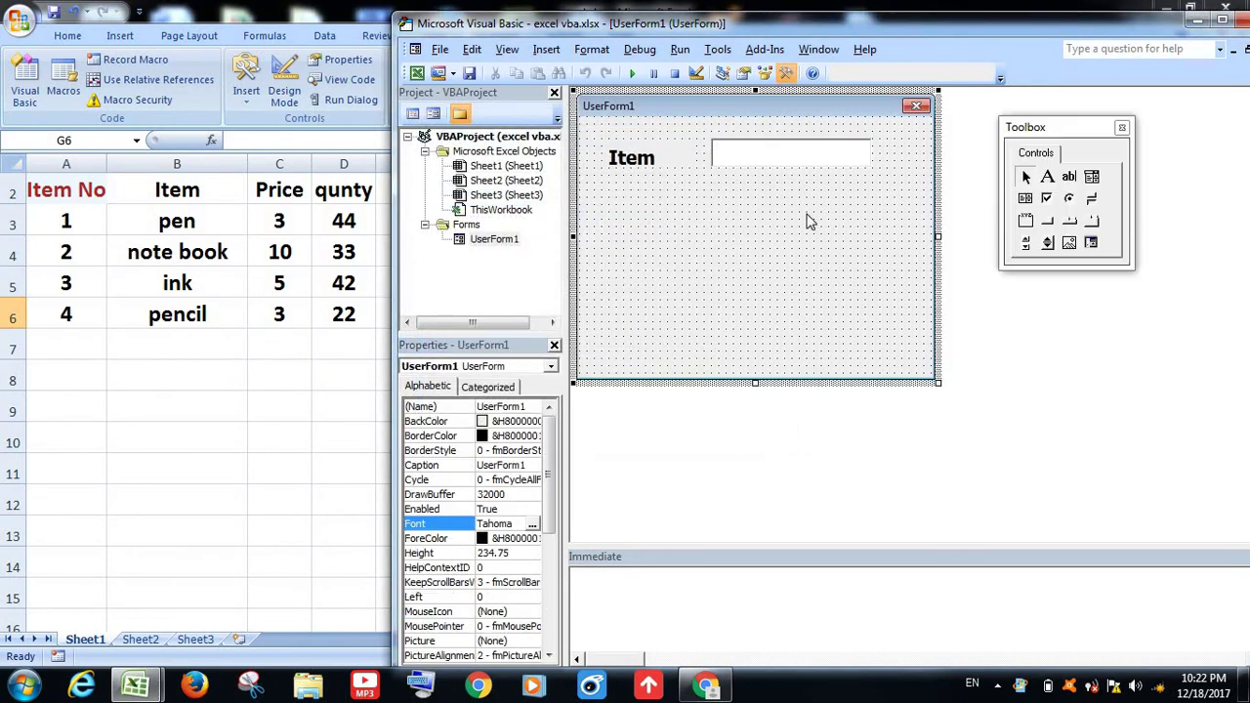
pyautogui.click(646, 163)
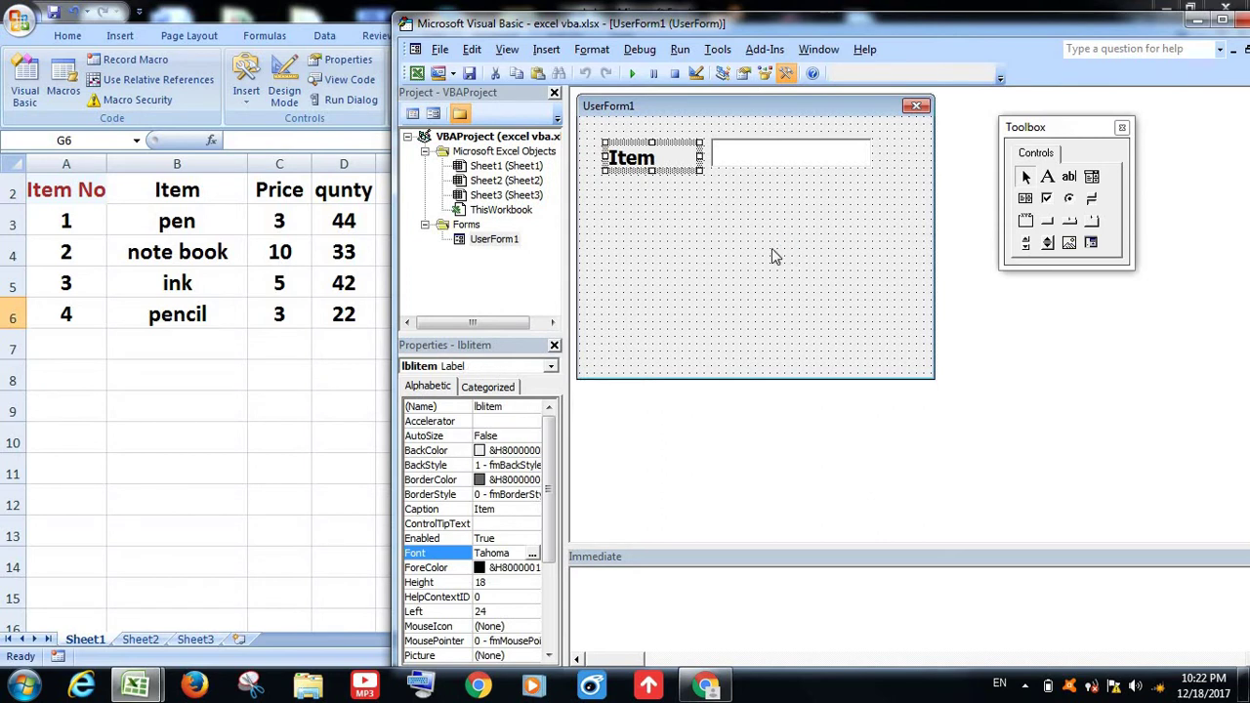
# Paste a copy of the Item label beneath the first and name it lblprice.
pyautogui.click(650, 220)
pyautogui.hotkey('ctrl', 'v')
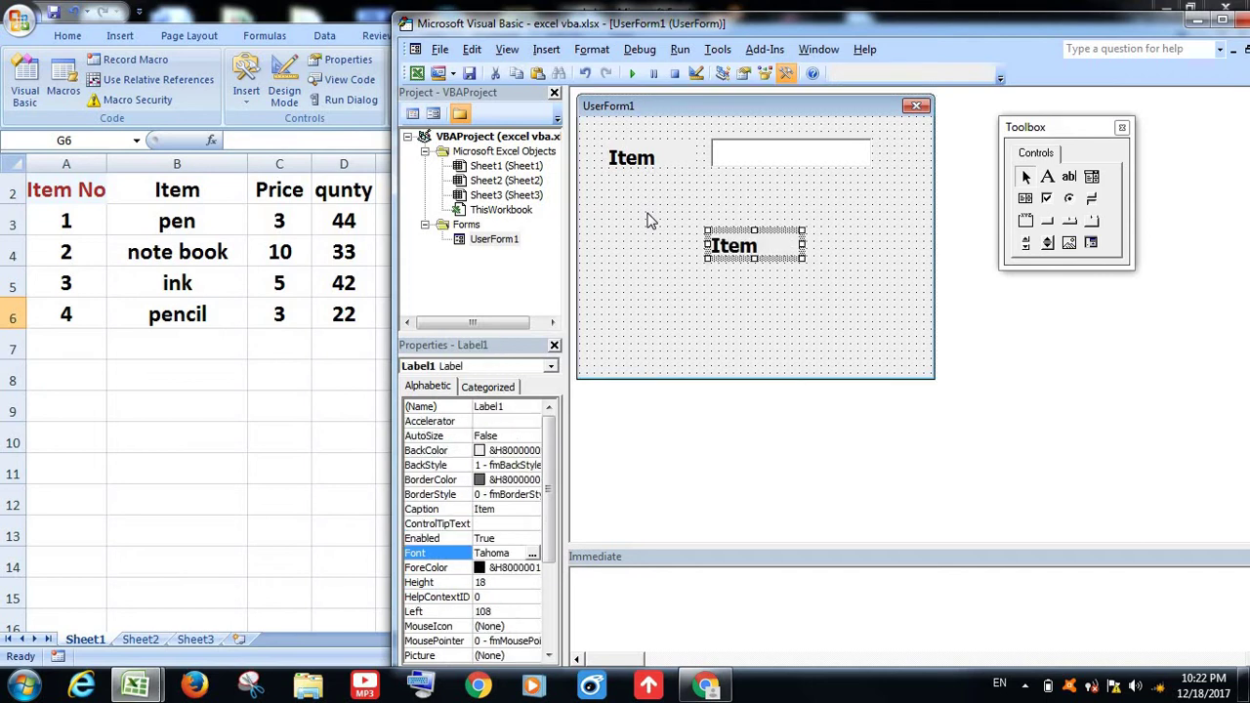
pyautogui.moveTo(733, 229); pyautogui.dragTo(633, 188)
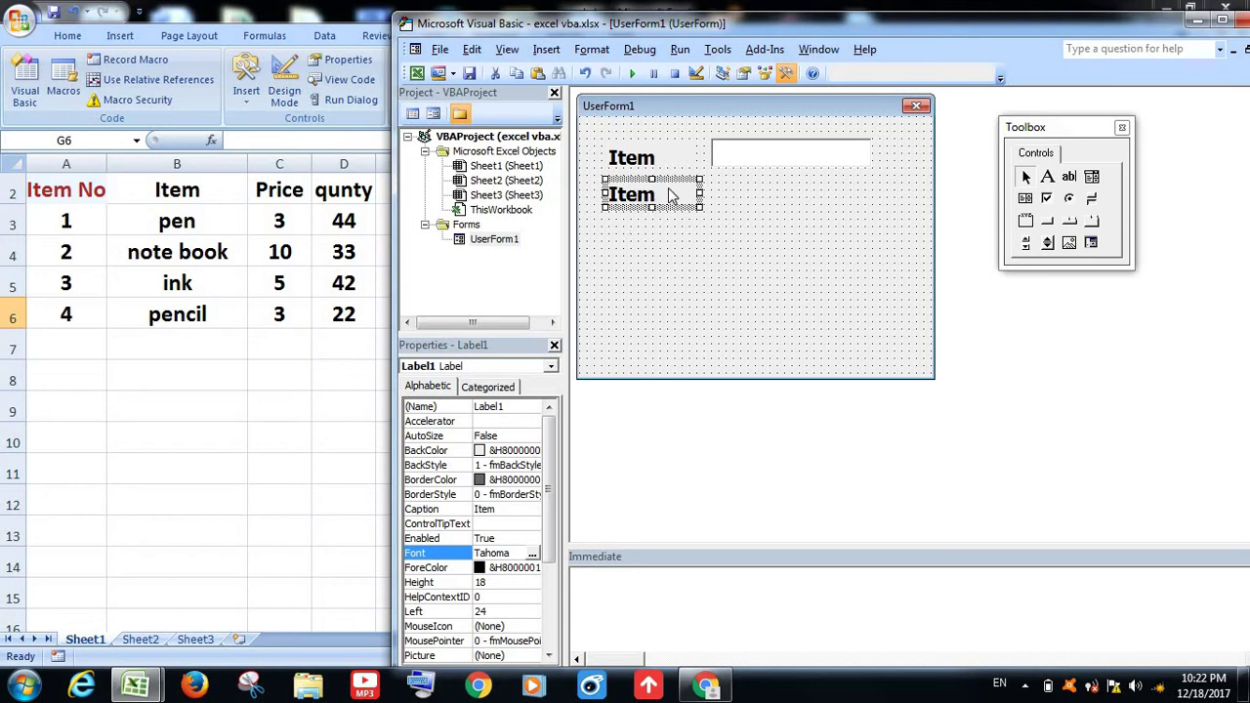
pyautogui.click(516, 407)
pyautogui.doubleClick(517, 408)
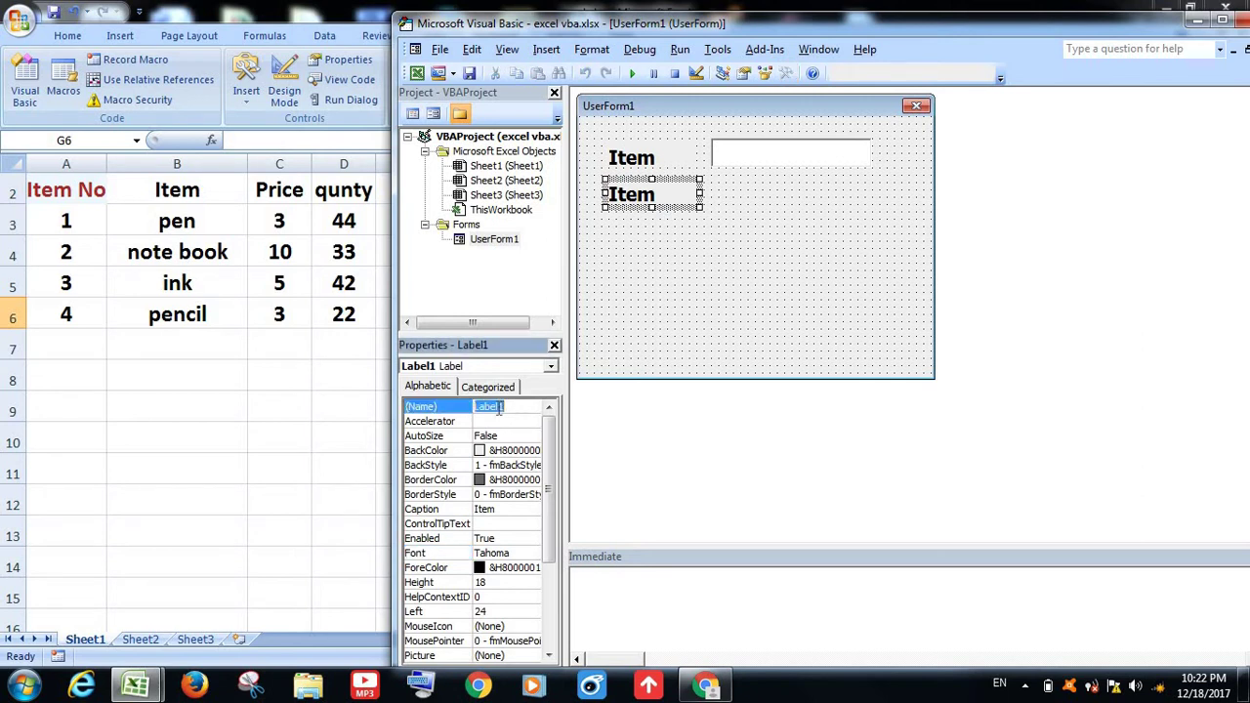
pyautogui.write('l')
pyautogui.write('blp')
pyautogui.write('r')
pyautogui.write('ice')
# Copy the txbitem text box and place the copy beside the second Item label.
pyautogui.click(625, 261)
pyautogui.click(744, 161)
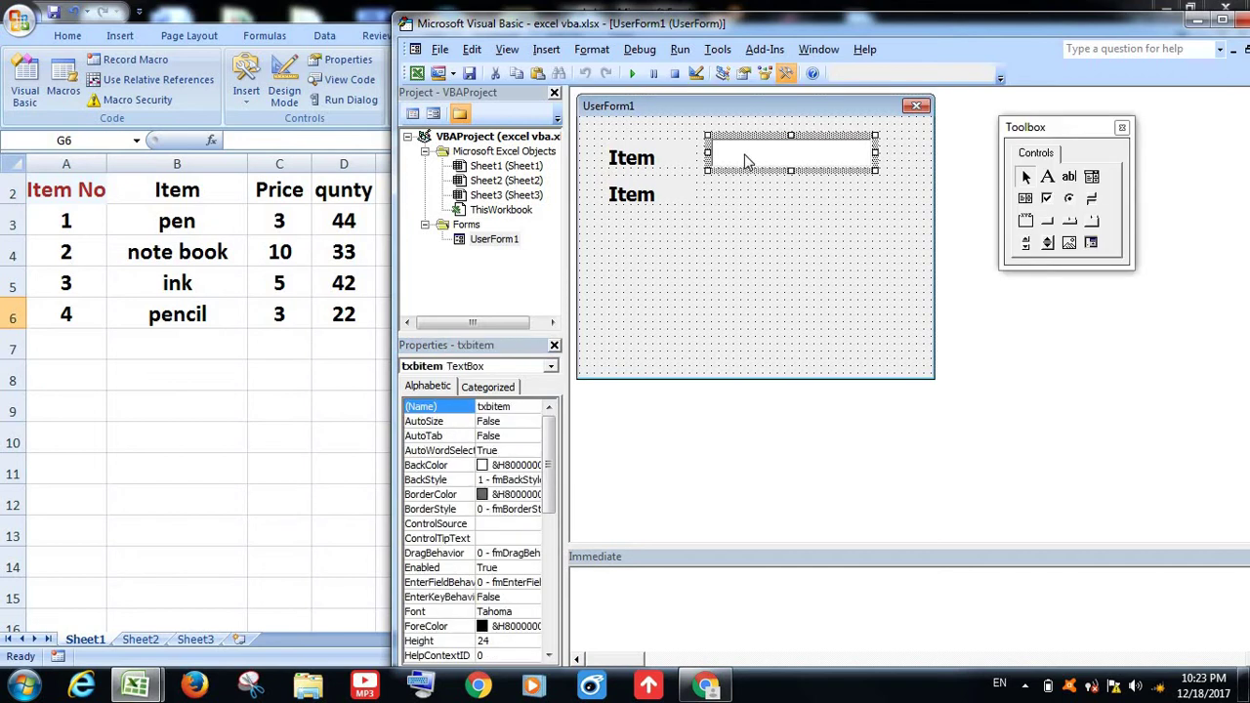
pyautogui.hotkey('ctrl', 'c')
pyautogui.hotkey('ctrl', 'v')
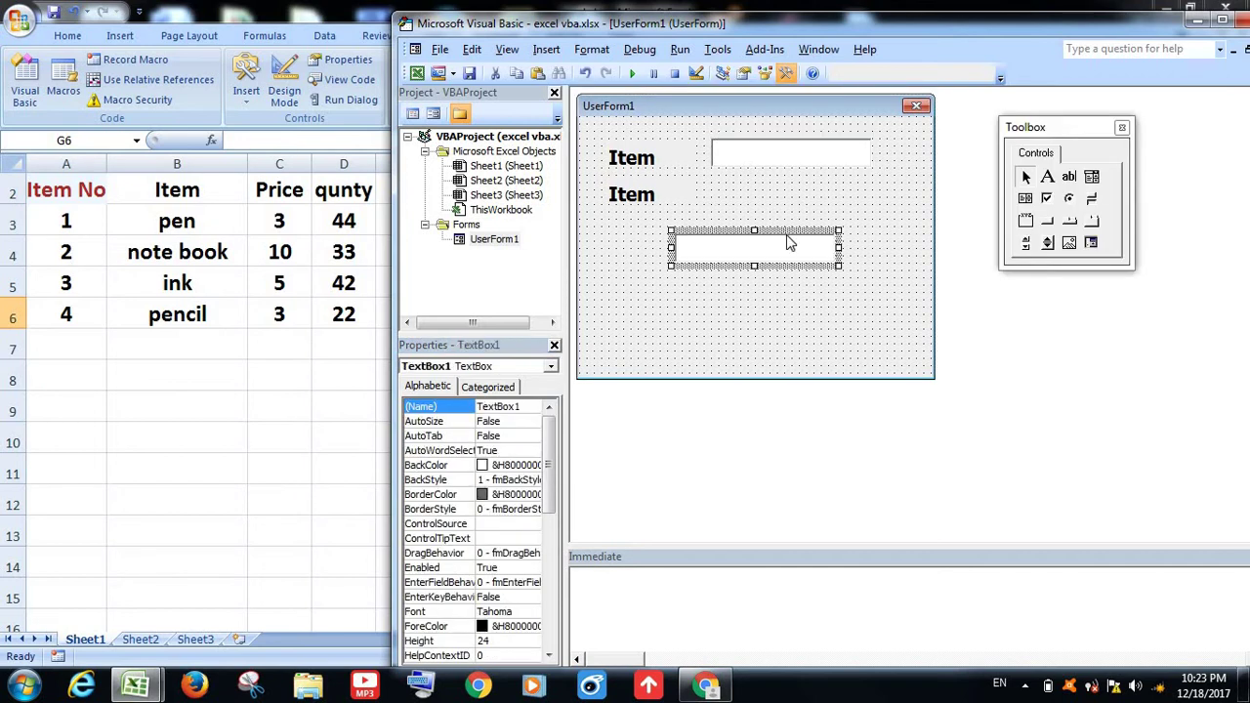
pyautogui.moveTo(789, 243); pyautogui.dragTo(838, 183)
pyautogui.moveTo(838, 184); pyautogui.dragTo(833, 184)
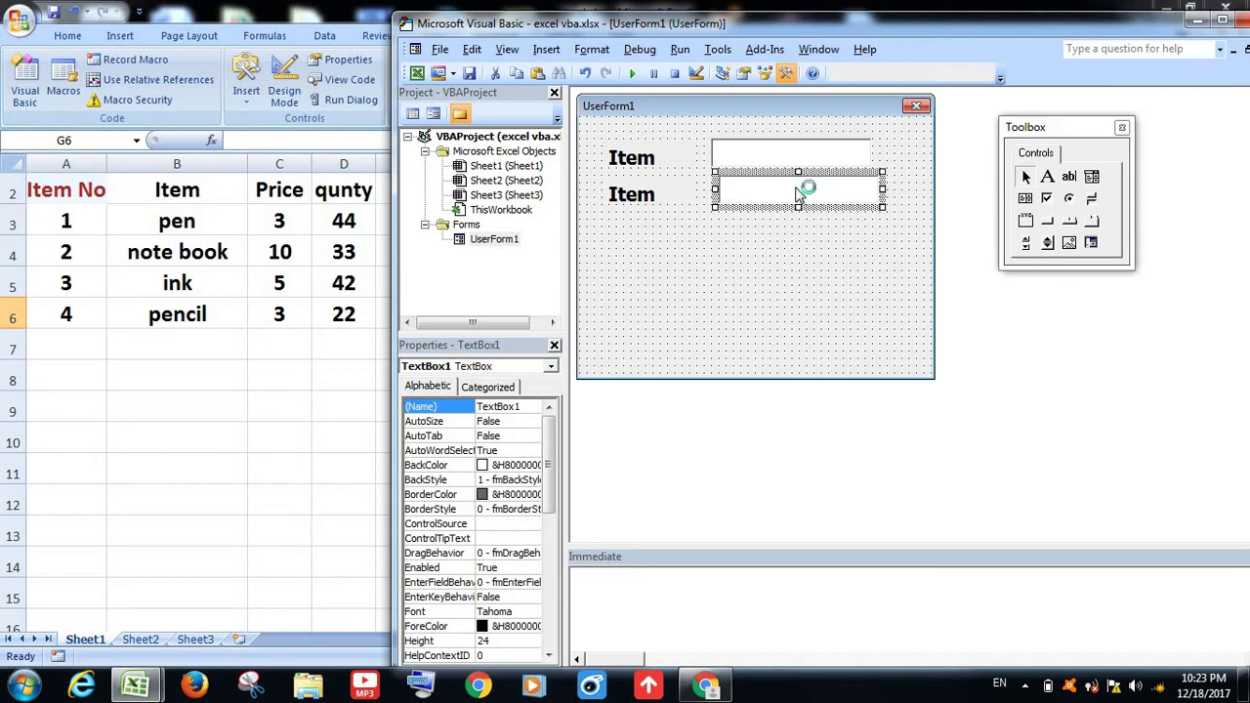
# Name the copied text box txbprice.
pyautogui.click(525, 406)
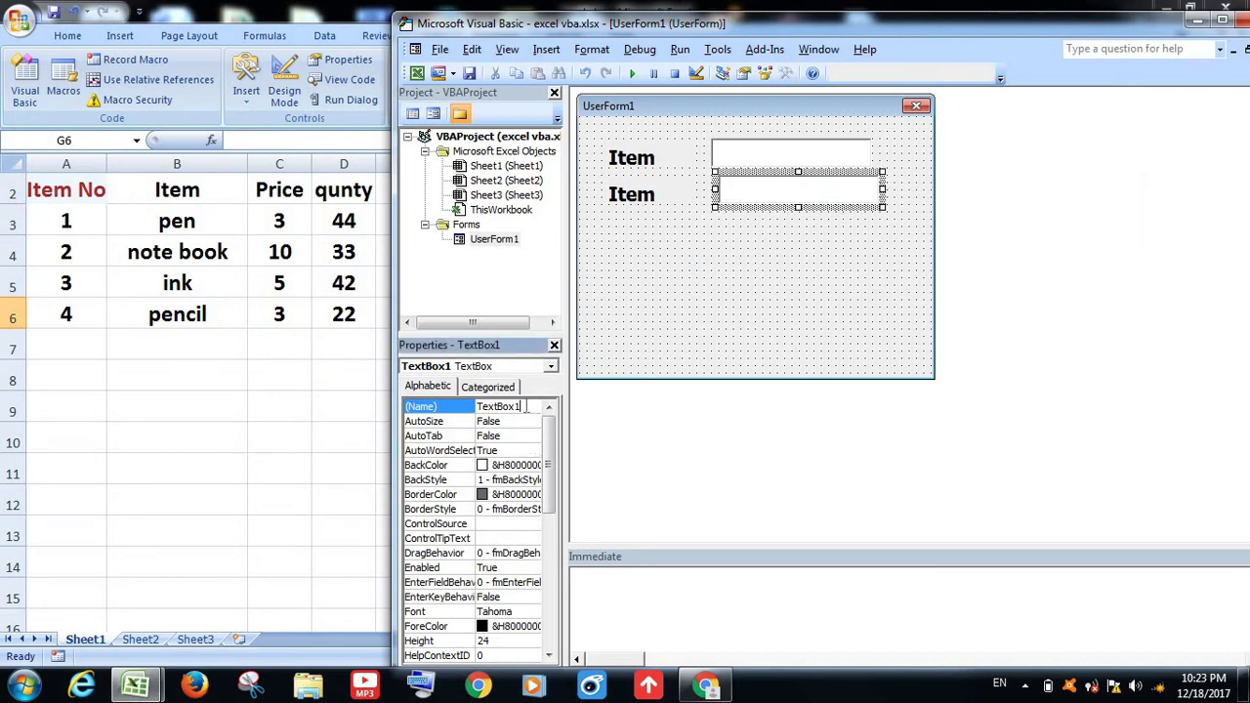
pyautogui.doubleClick(525, 406)
pyautogui.write('txb')
pyautogui.write('price')
pyautogui.click(760, 266)
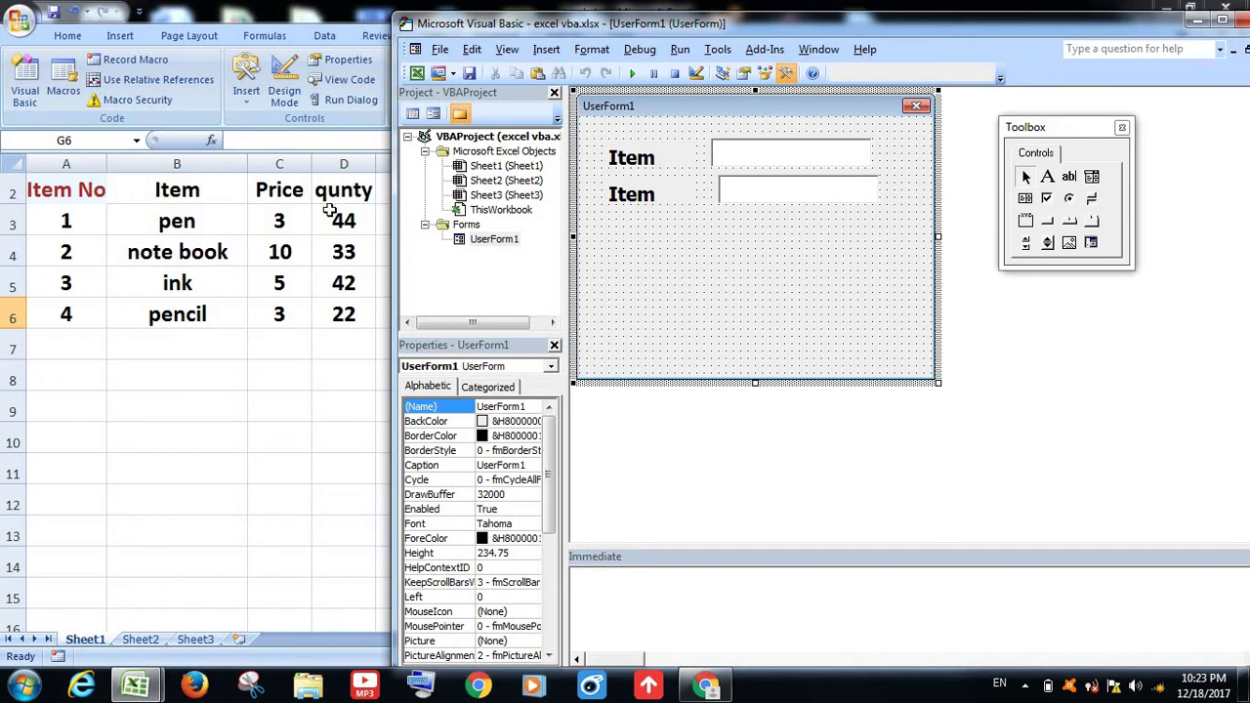
# Change the second label's caption to price, then select the price label with its text box.
pyautogui.click(640, 198)
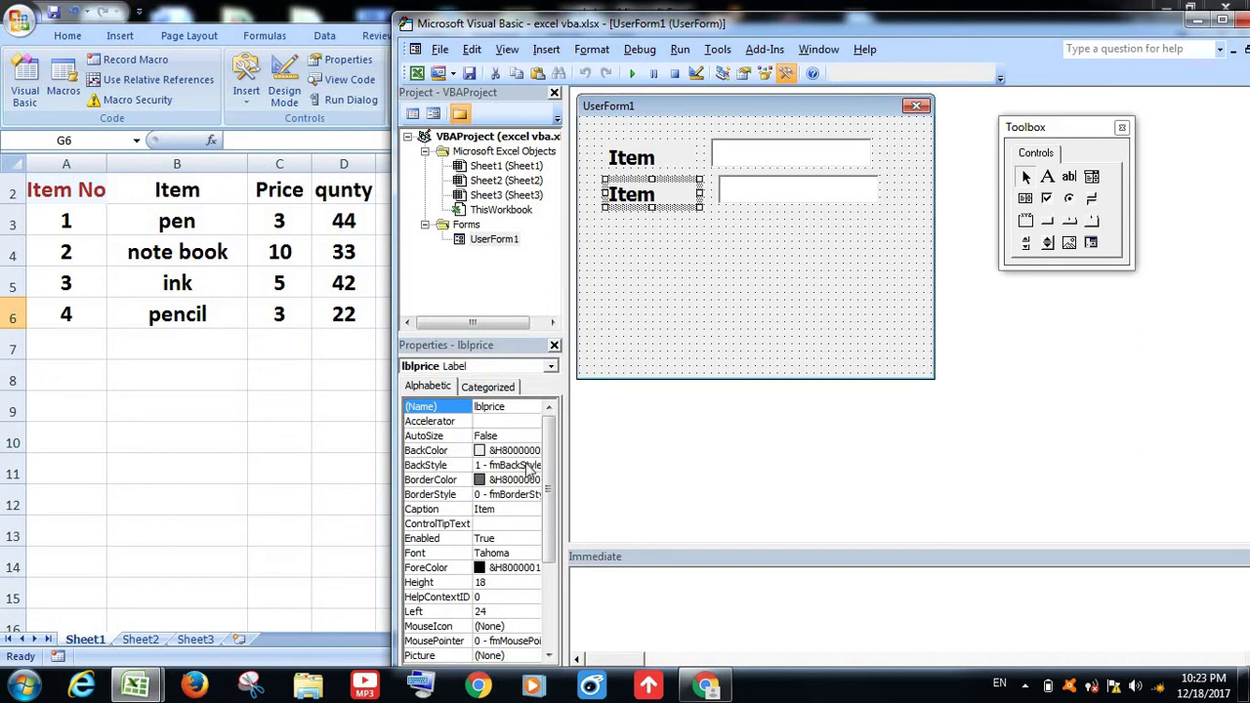
pyautogui.click(505, 509)
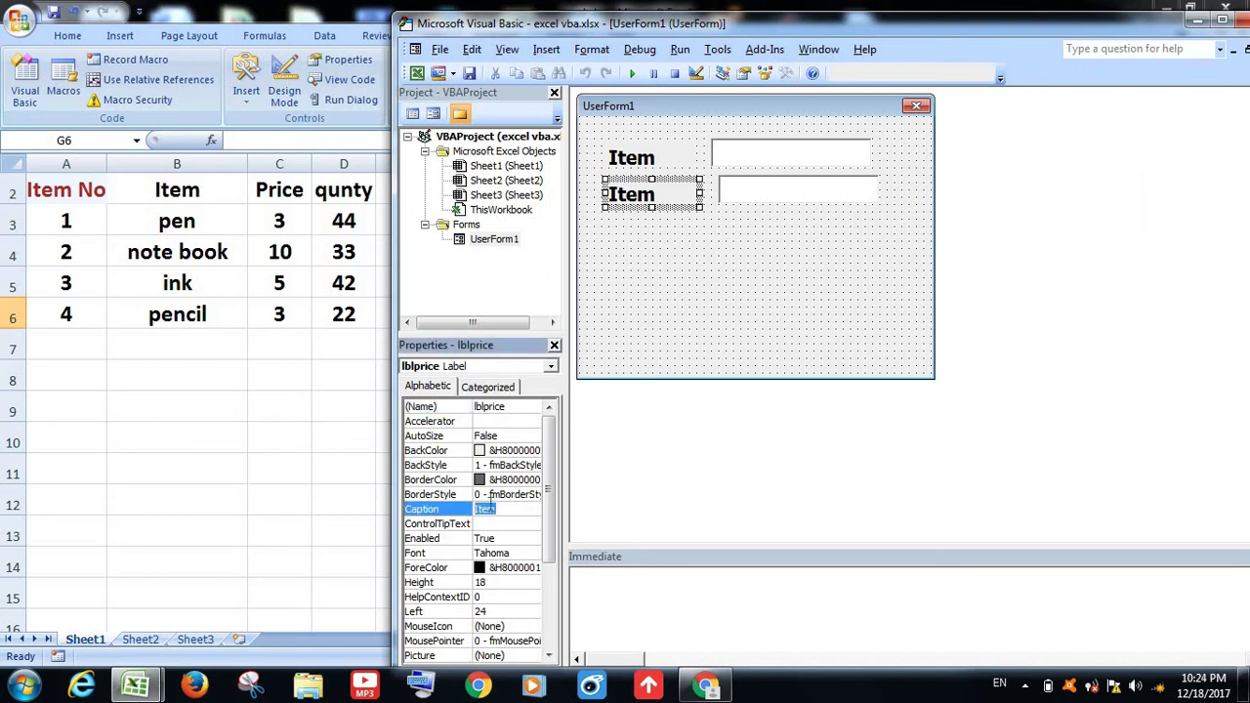
pyautogui.write('price')
pyautogui.click(728, 253)
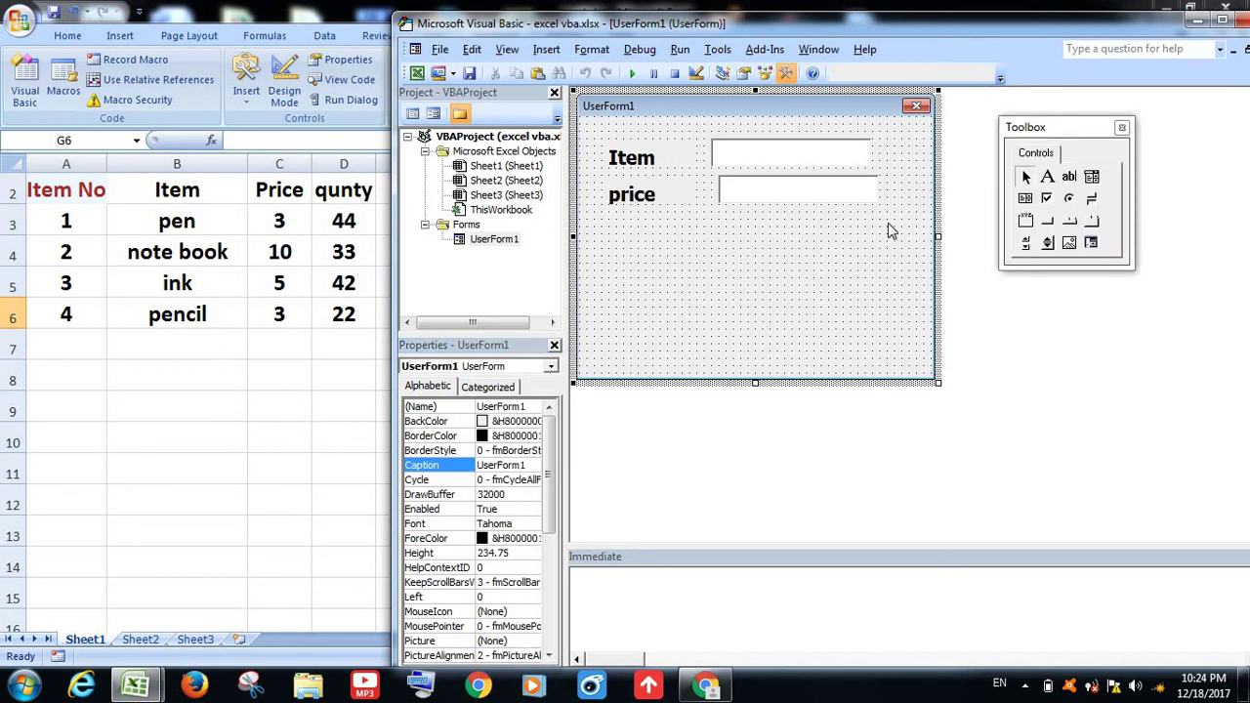
pyautogui.moveTo(888, 224)
pyautogui.mouseDown()
pyautogui.moveTo(613, 210)
pyautogui.moveTo(601, 179)
pyautogui.mouseUp()
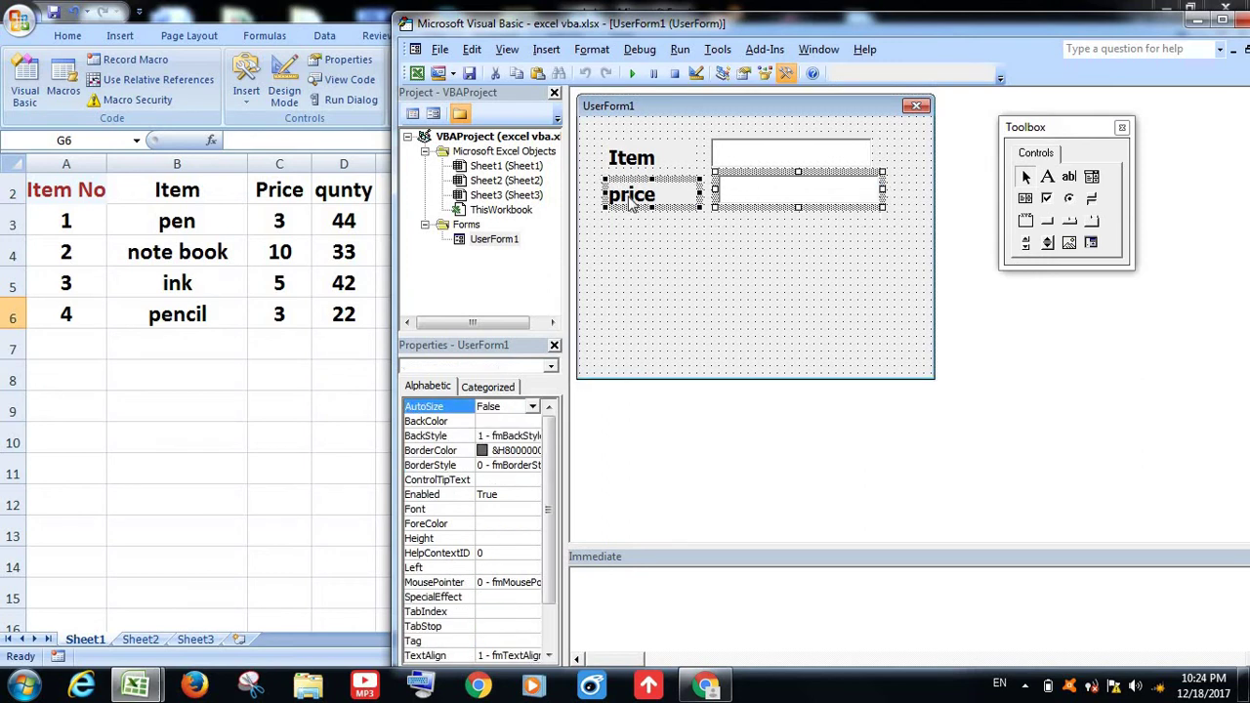
# Copy the price label and text box and place the copy below the price row.
pyautogui.hotkey('ctrl', 'c')
pyautogui.hotkey('ctrl', 'v')
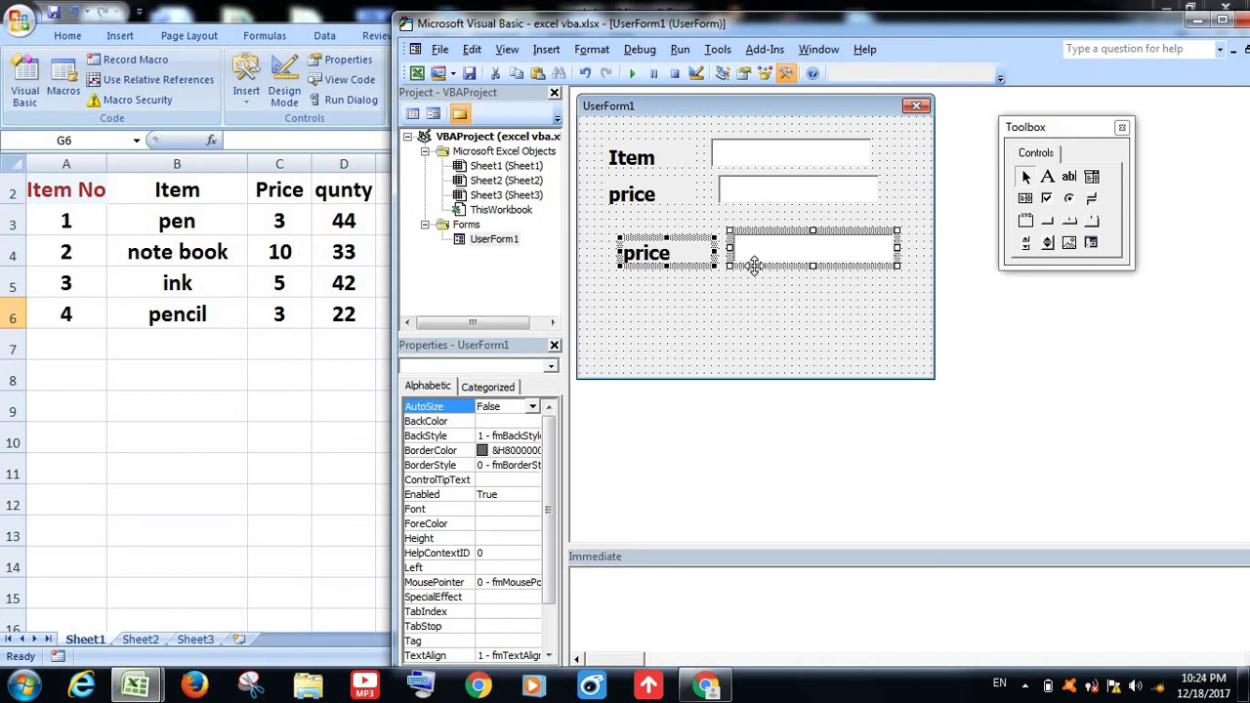
pyautogui.moveTo(762, 269); pyautogui.dragTo(734, 251)
pyautogui.click(643, 283)
# Rename the third row's label to lblqunty.
pyautogui.click(647, 237)
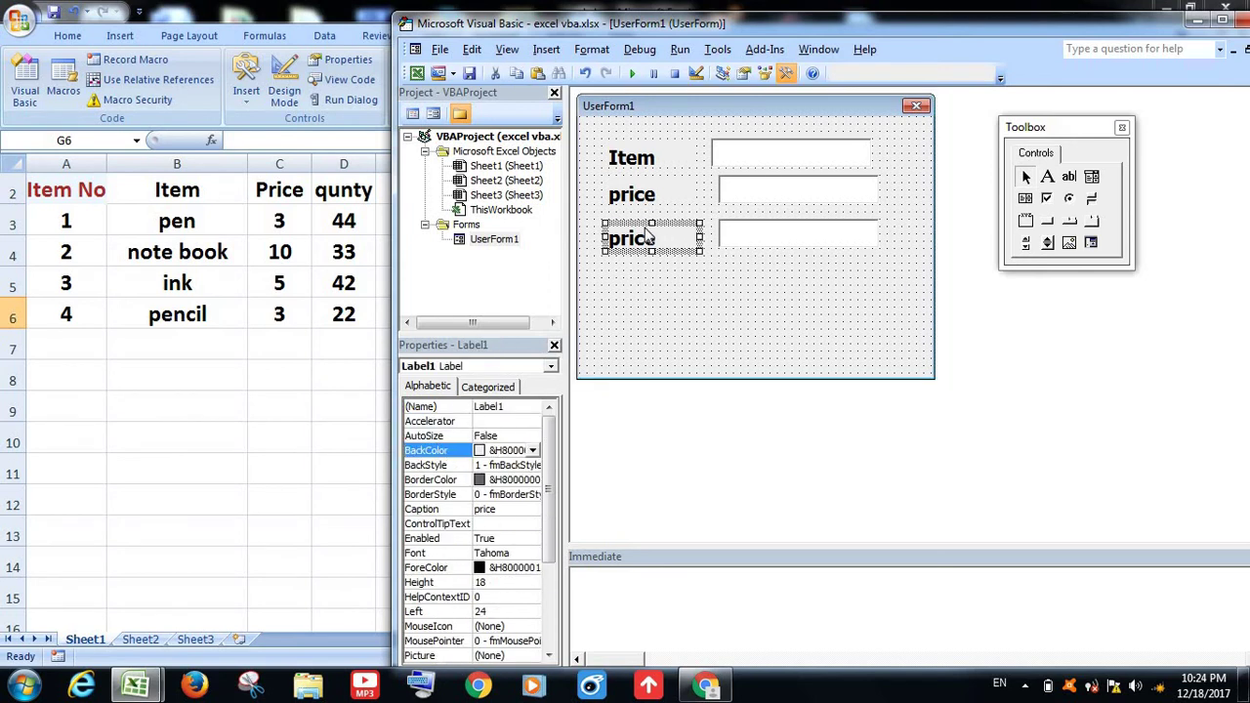
pyautogui.click(511, 407)
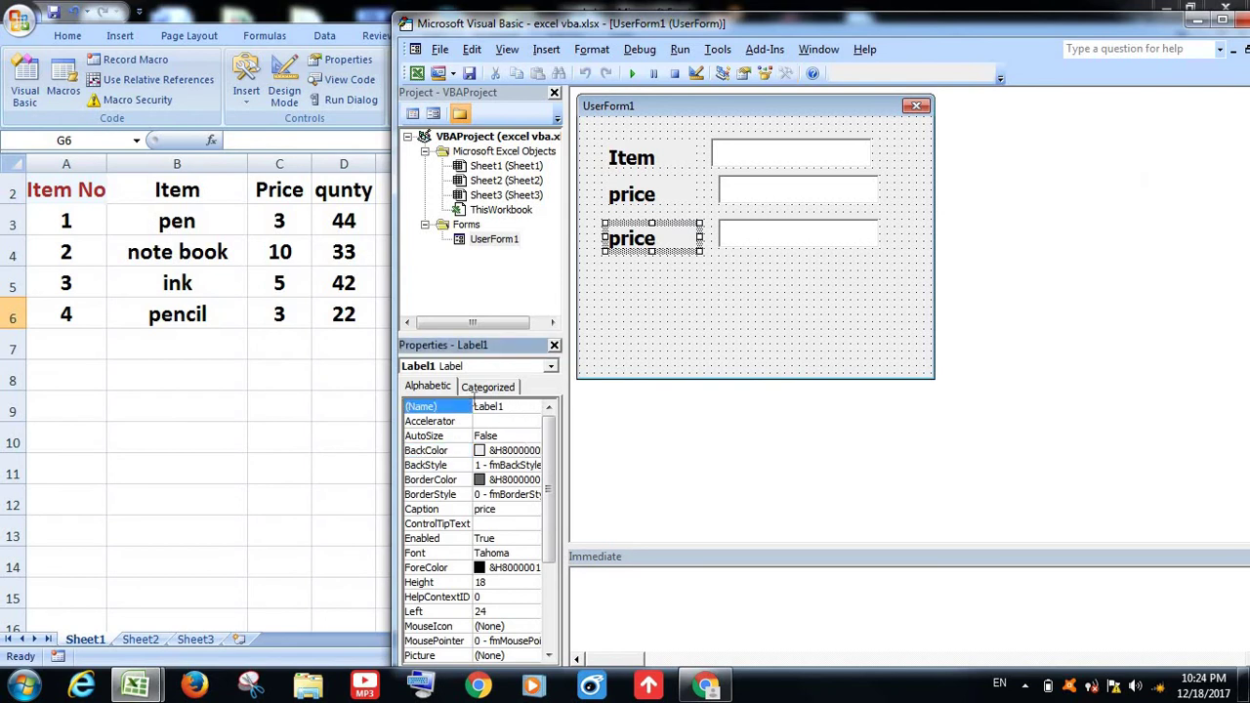
pyautogui.click(467, 405)
pyautogui.write('lbl')
pyautogui.write('qun')
pyautogui.write('ty')
pyautogui.click(713, 295)
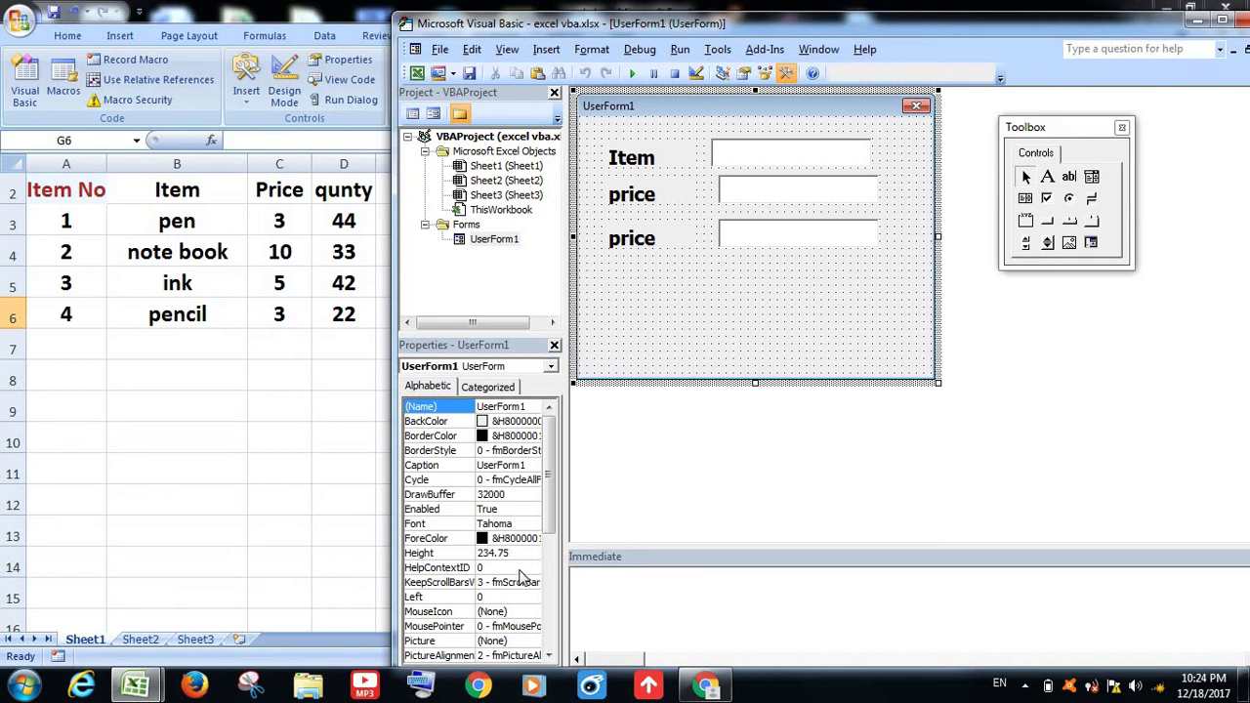
# Change the third label's Caption from price to qunty.
pyautogui.click(644, 243)
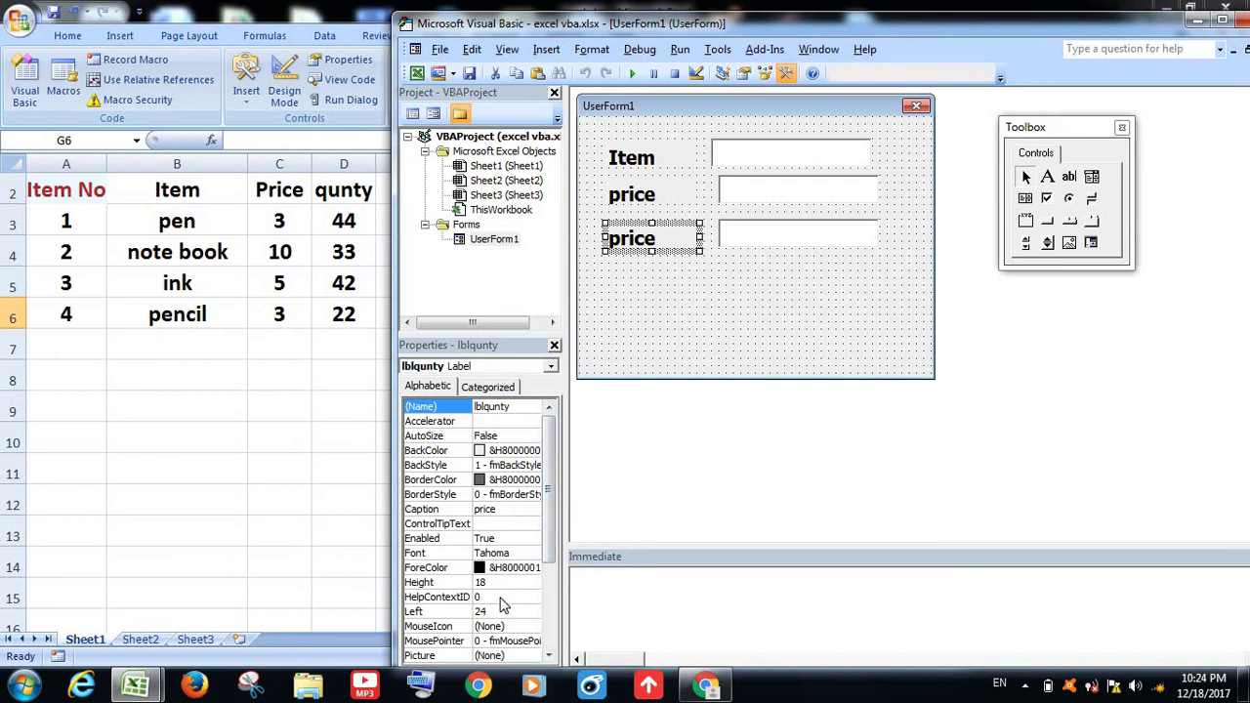
pyautogui.click(547, 529)
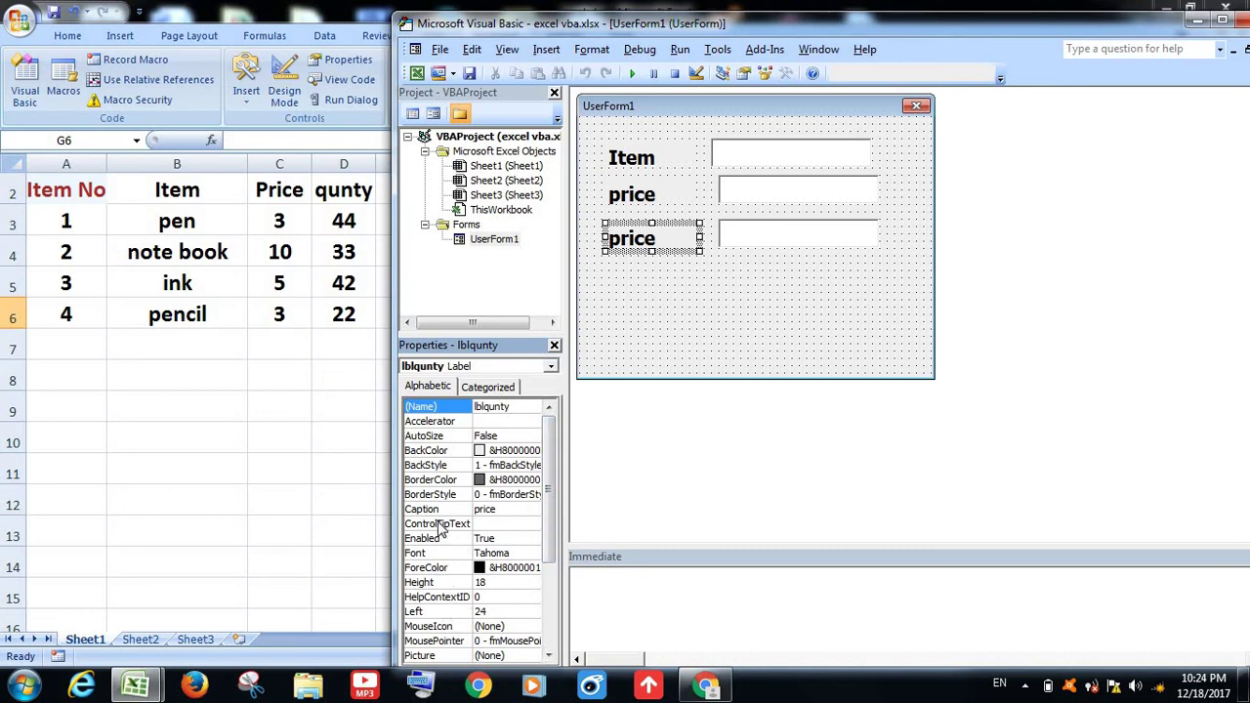
pyautogui.click(493, 510)
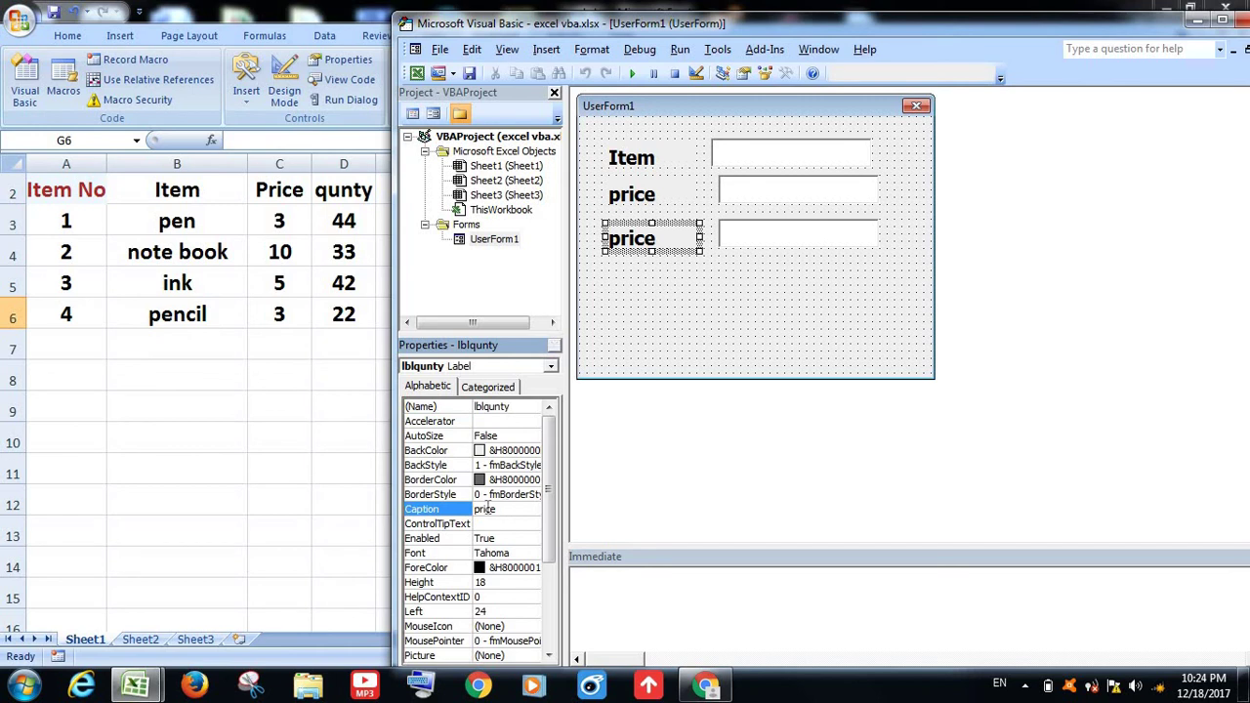
pyautogui.moveTo(496, 510); pyautogui.dragTo(475, 510)
pyautogui.write('qu')
pyautogui.write('n')
pyautogui.write('ty')
# Commit the qunty caption and set the adjacent text box's (Name) to txbqunty.
pyautogui.click(743, 298)
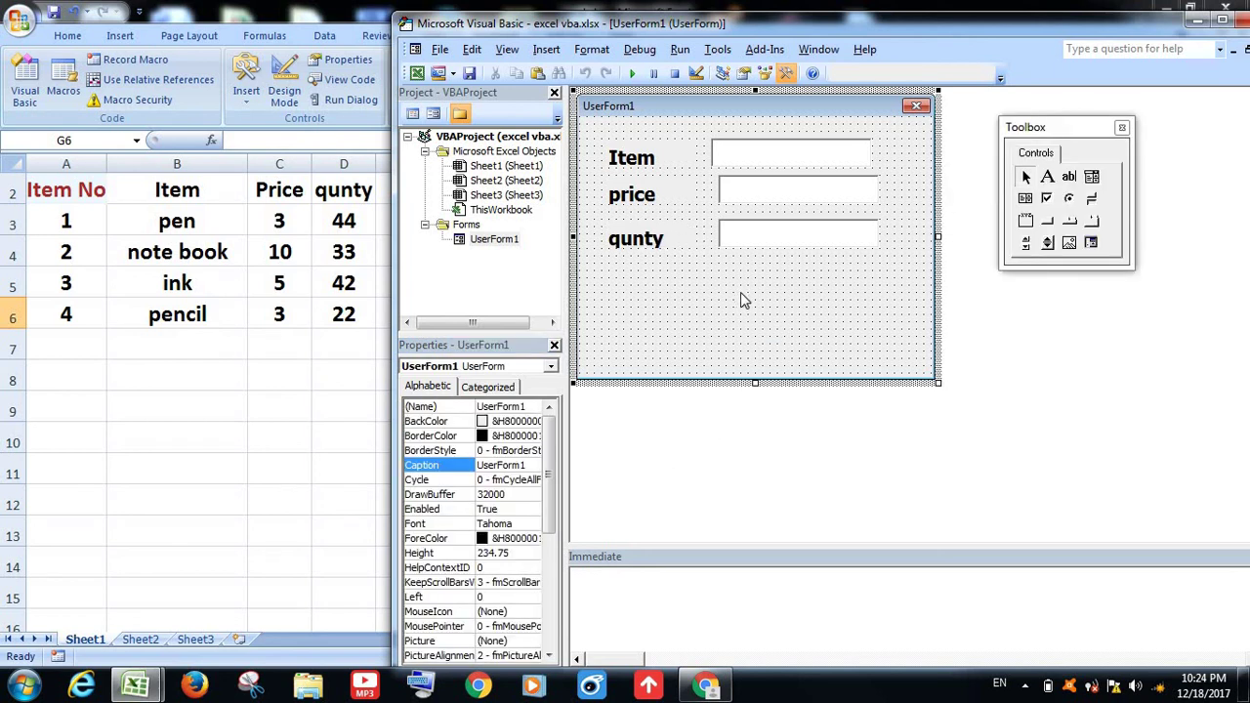
pyautogui.click(761, 236)
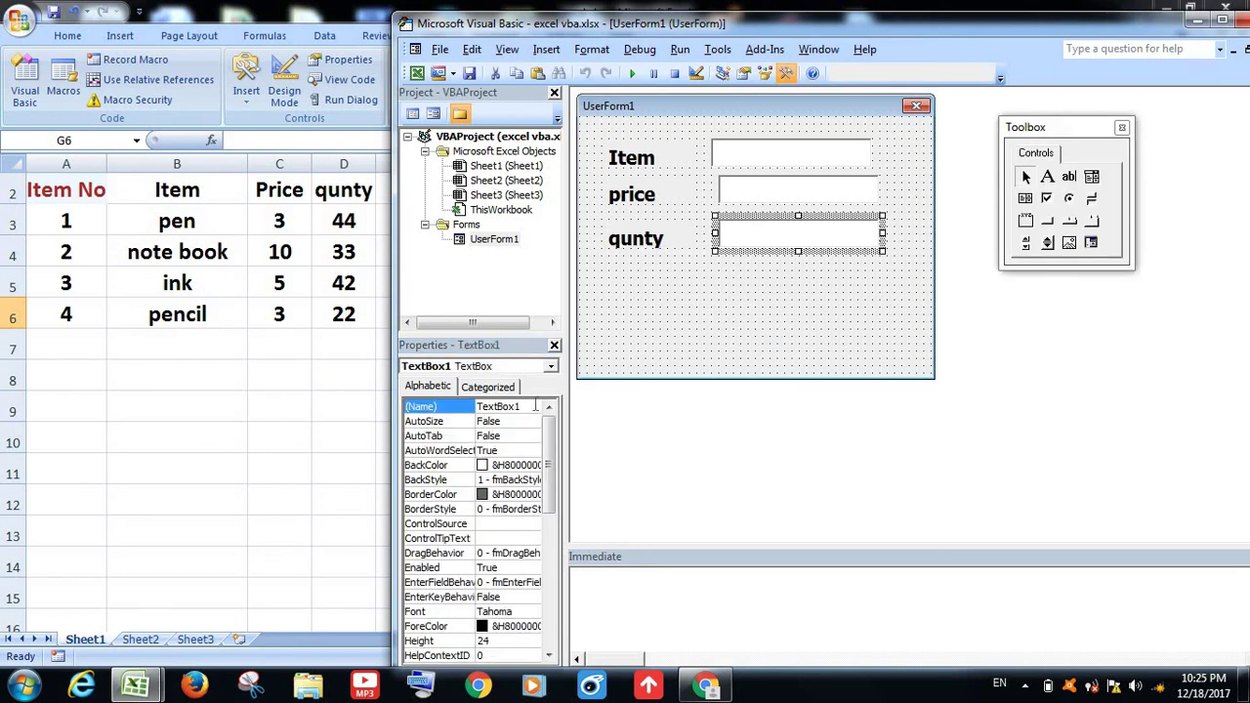
pyautogui.click(467, 408)
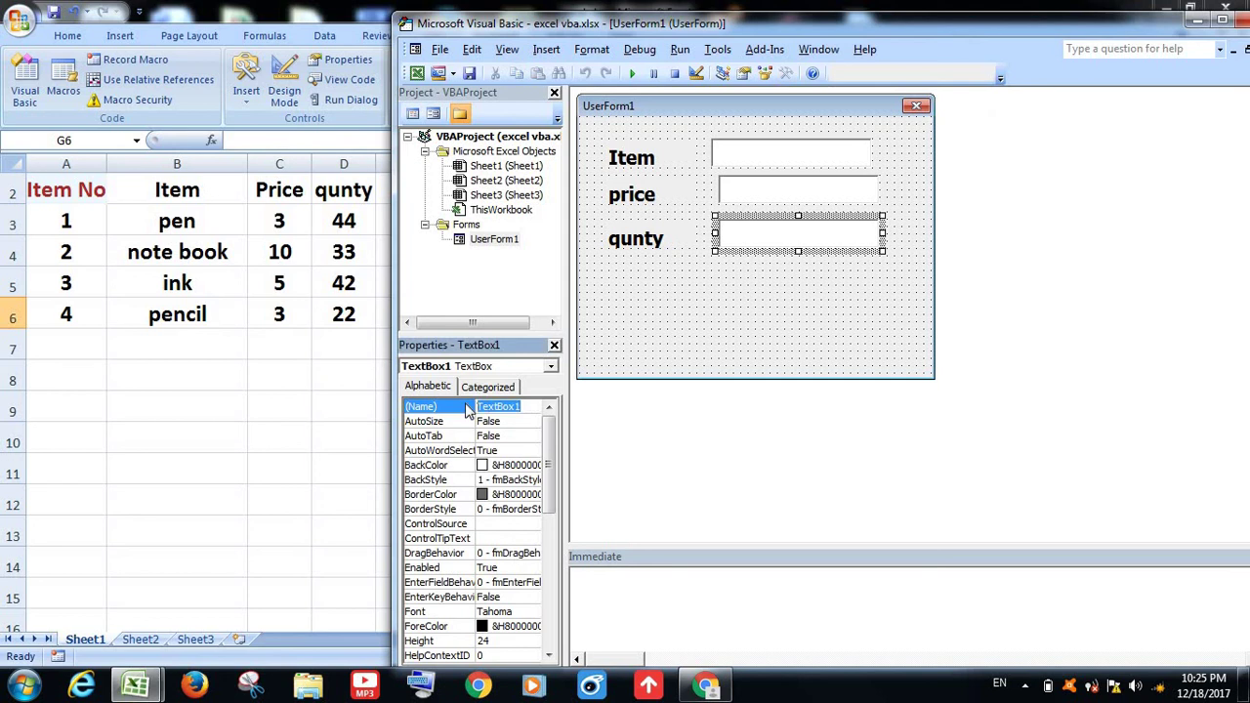
pyautogui.write('t')
pyautogui.write('x')
pyautogui.write('b')
pyautogui.write('qu')
pyautogui.write('nty')
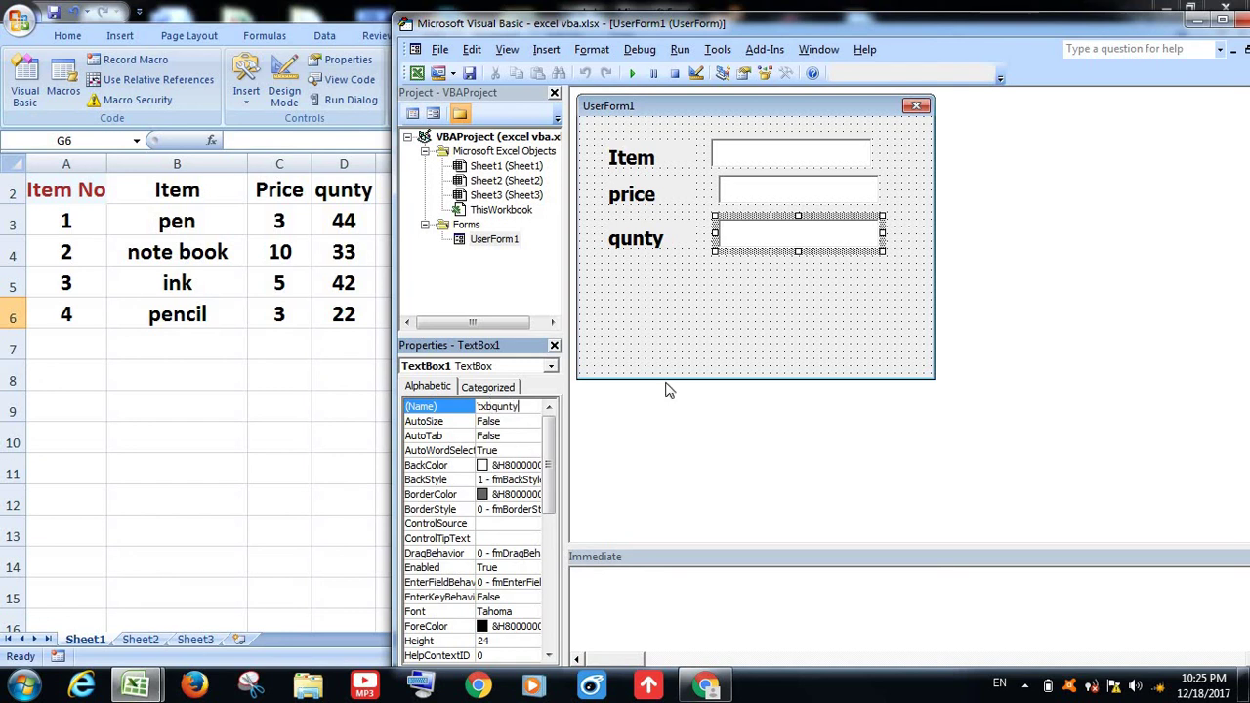
pyautogui.click(756, 313)
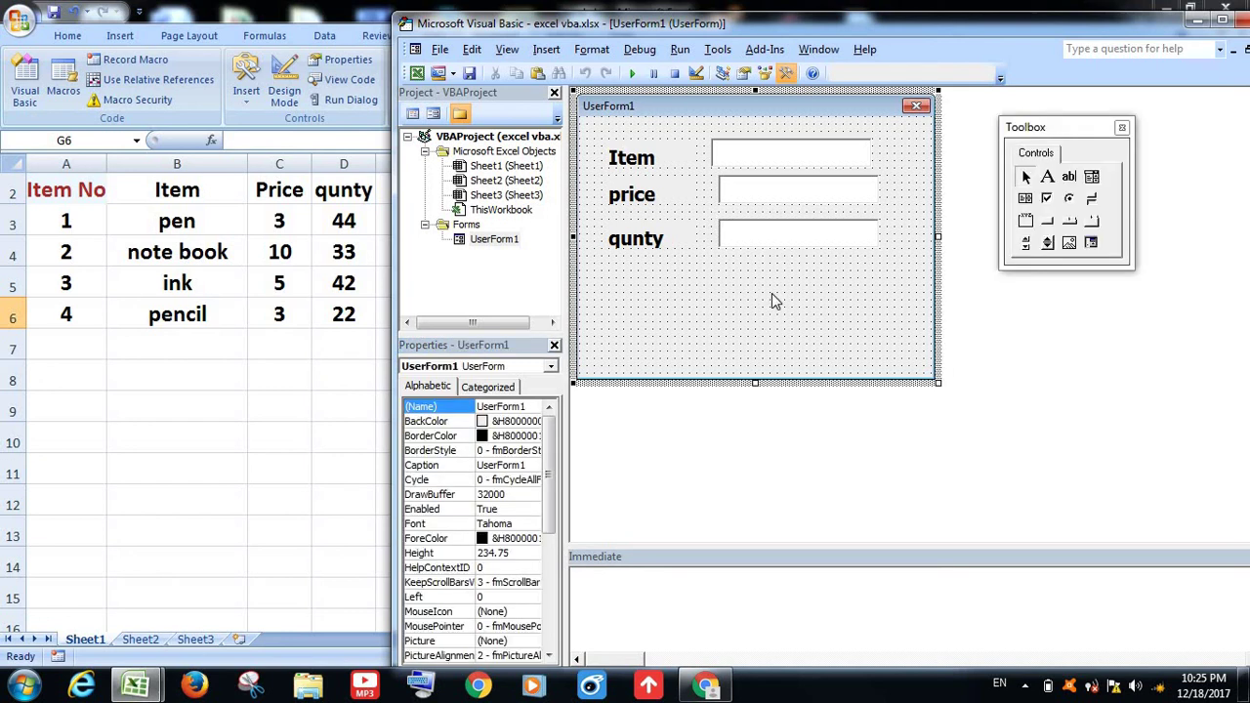